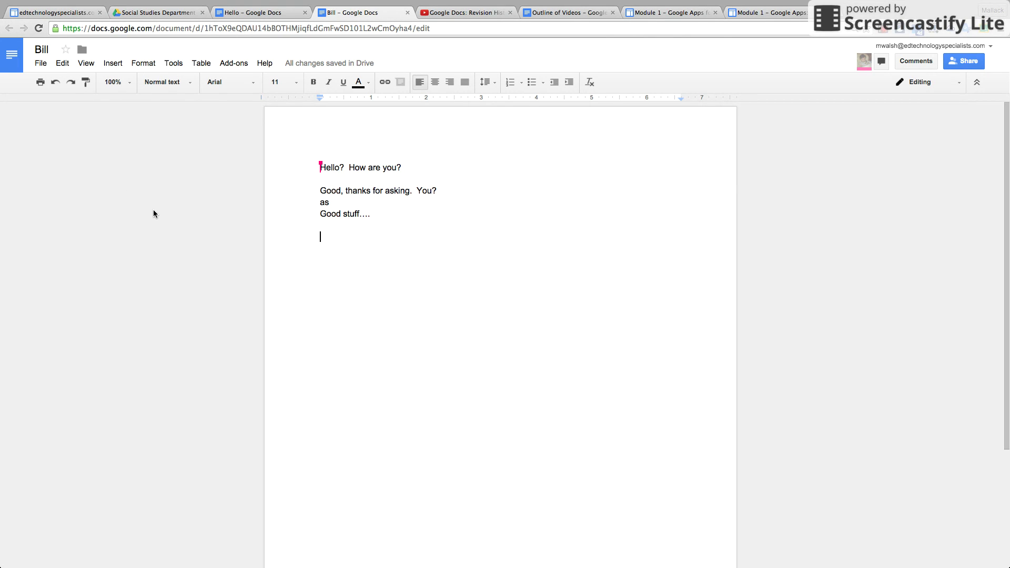
Open the File menu of the Bill document.
left_click(42, 63)
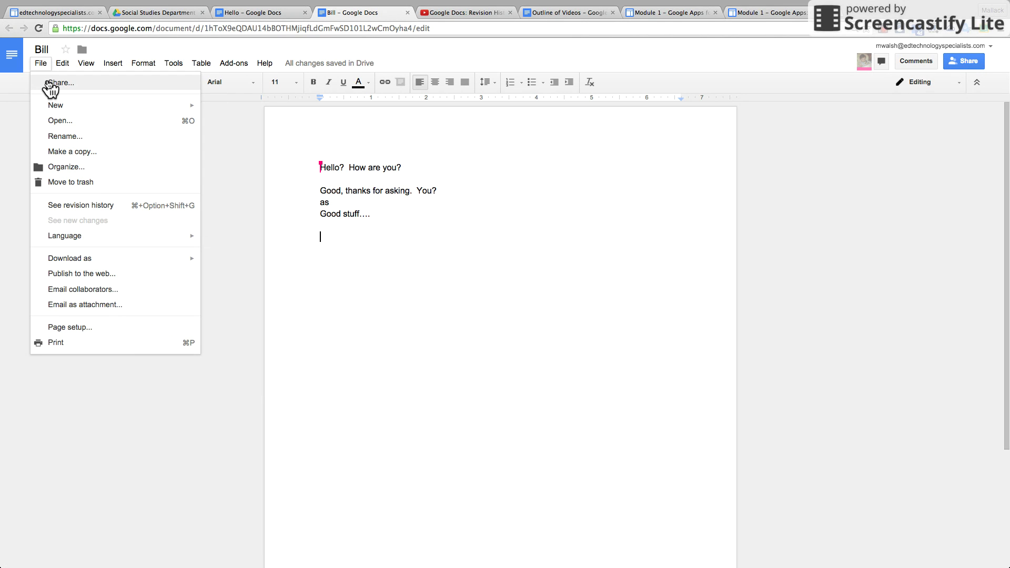
mouse_move(68, 111)
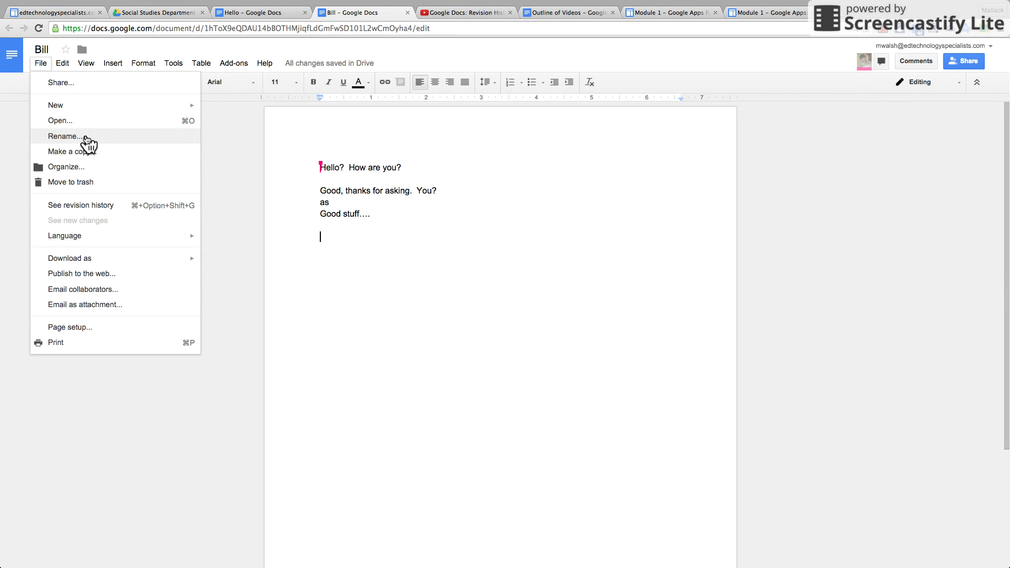
left_click(66, 168)
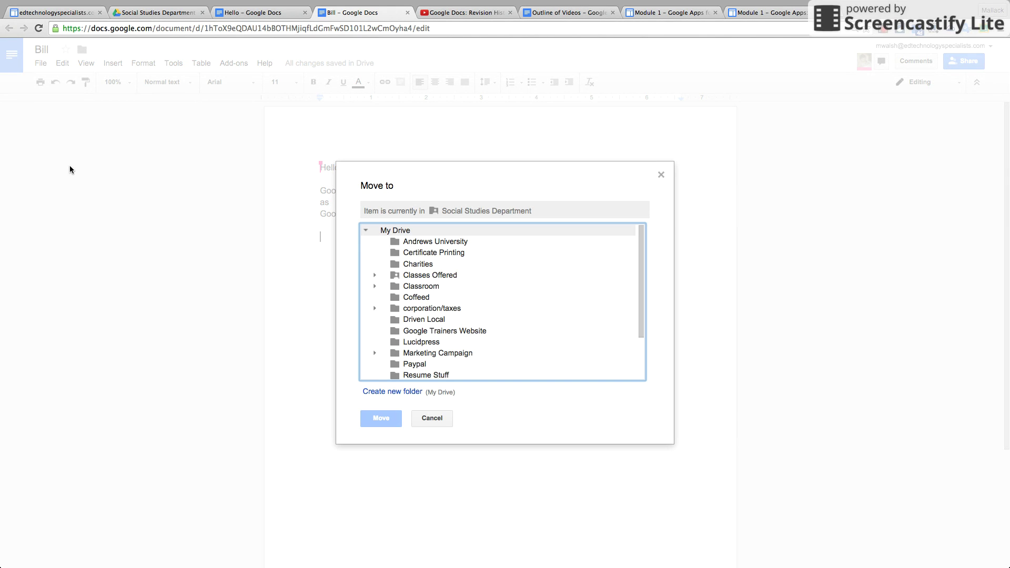
left_click(428, 420)
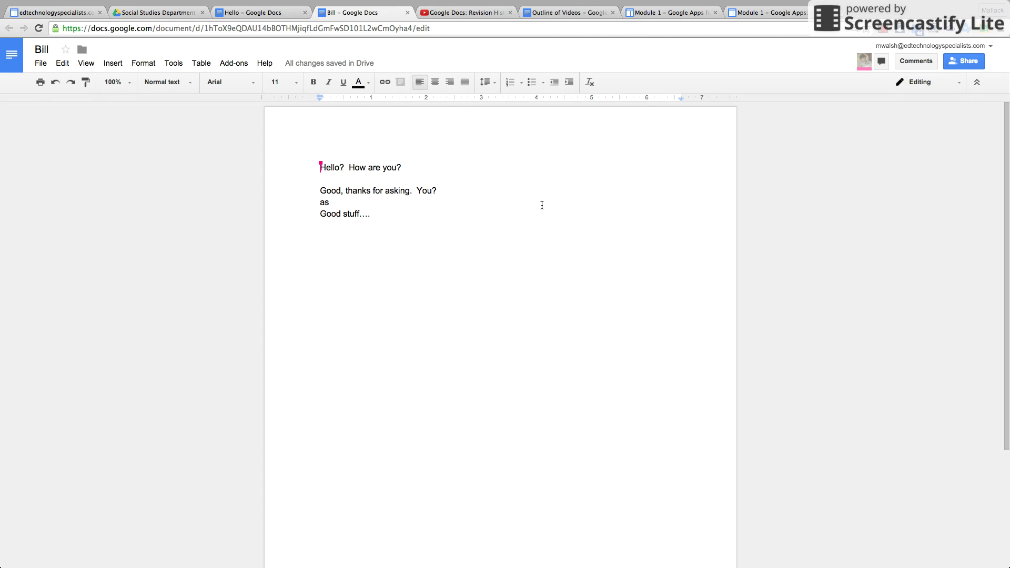
left_click(42, 64)
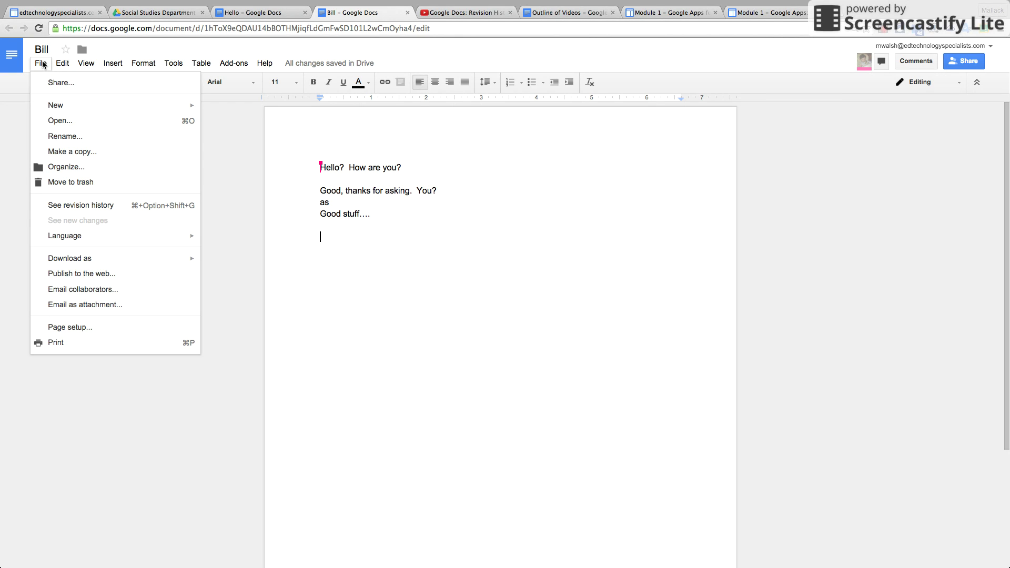
left_click(65, 165)
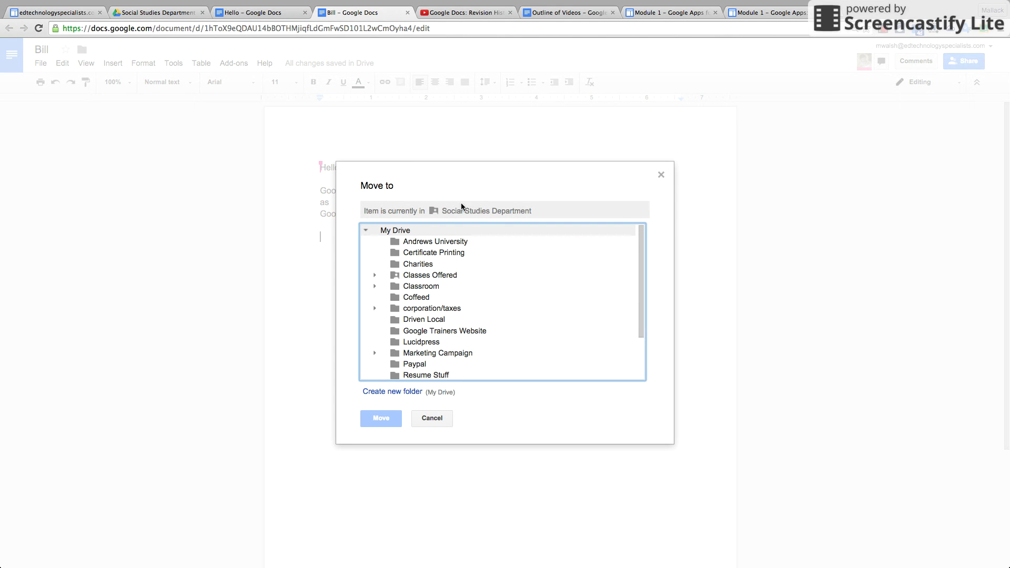
left_click(375, 287)
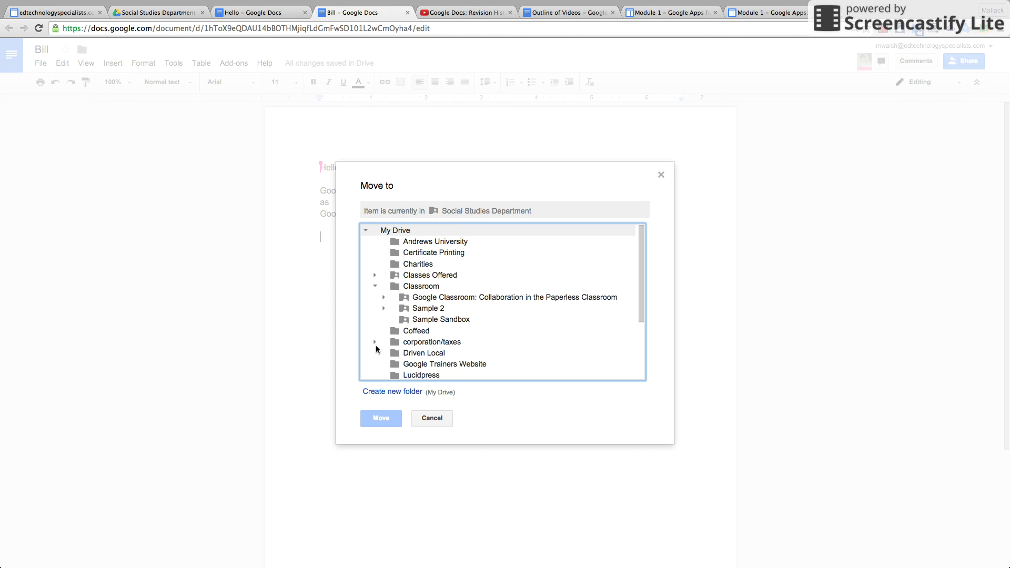
left_click(375, 343)
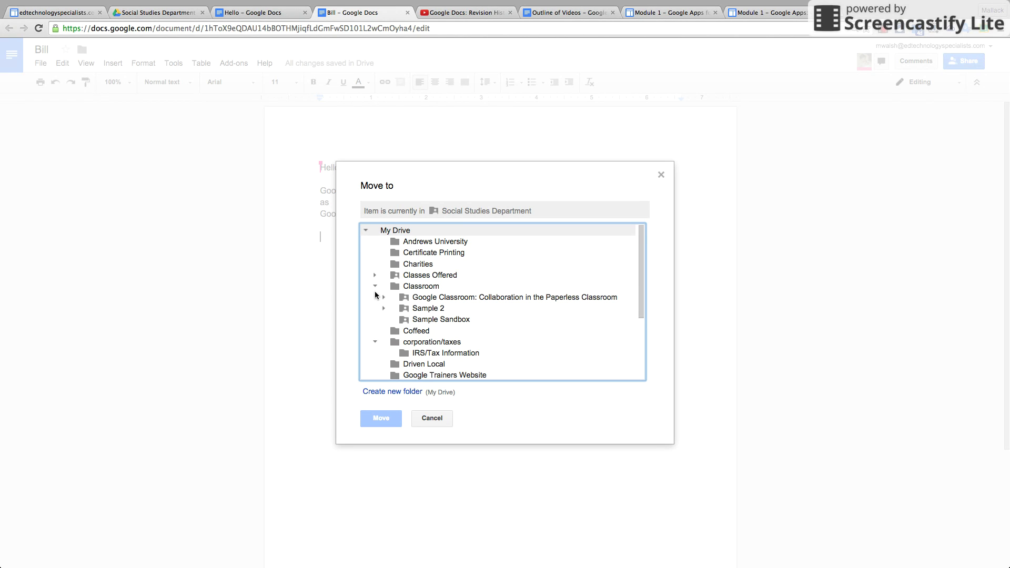
left_click(375, 286)
left_click(375, 275)
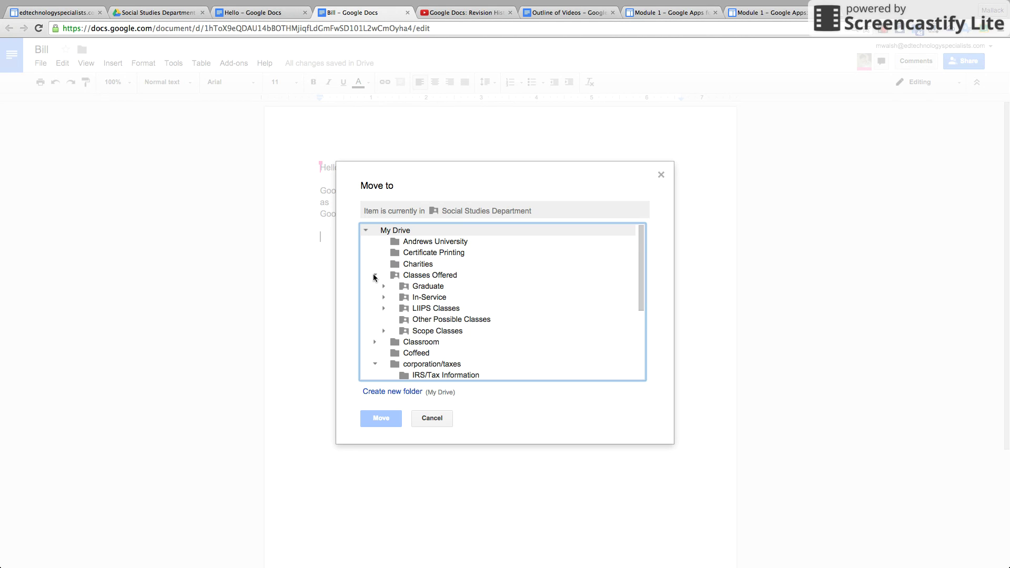
left_click(429, 418)
left_click(42, 63)
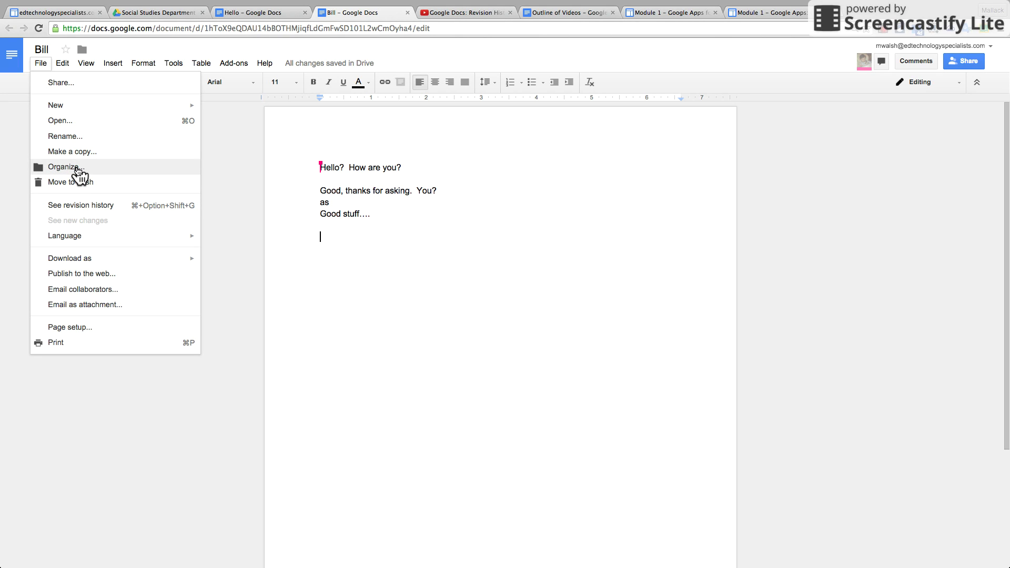
Reveal the File > Download as submenu listing the Bill document's download formats.
mouse_move(95, 238)
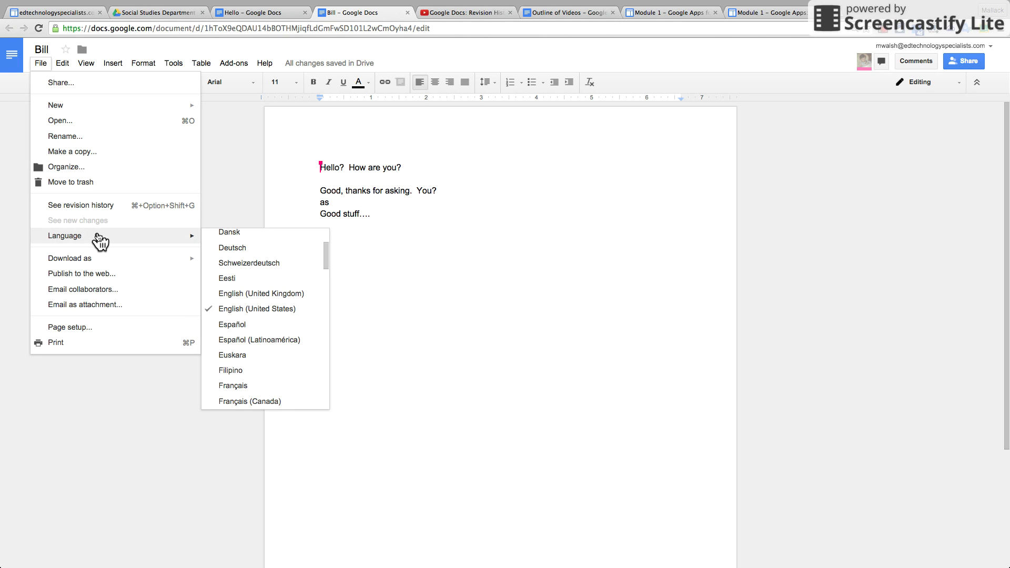
mouse_move(106, 259)
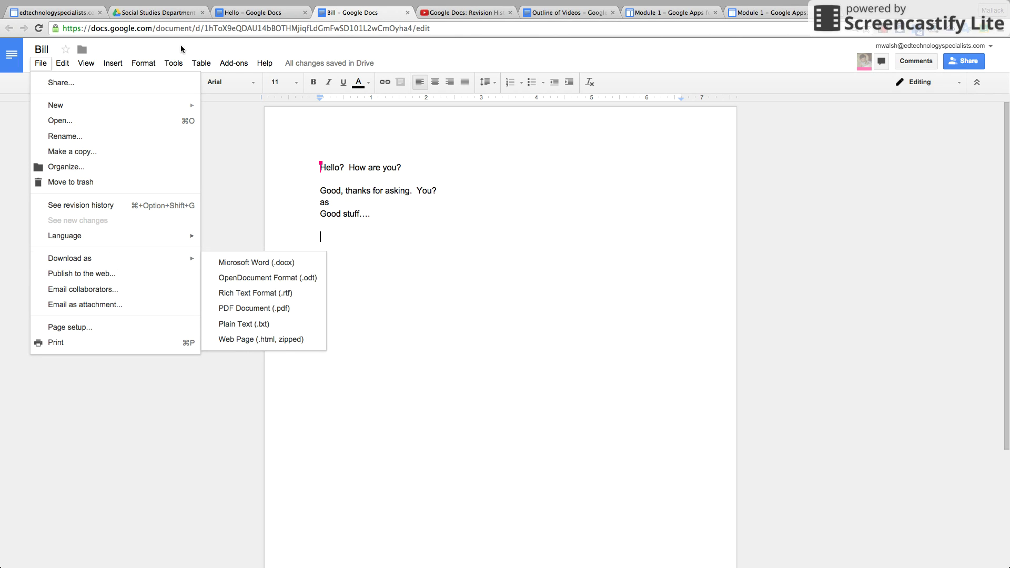
Select the Bill file in the Social Studies Department Drive folder and show its More actions menu.
left_click(157, 13)
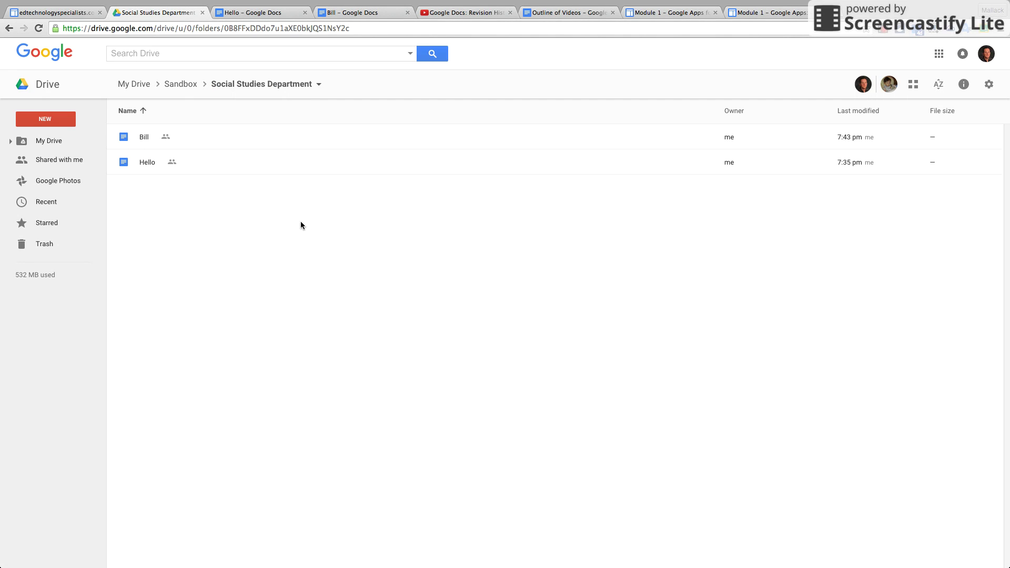
left_click(151, 142)
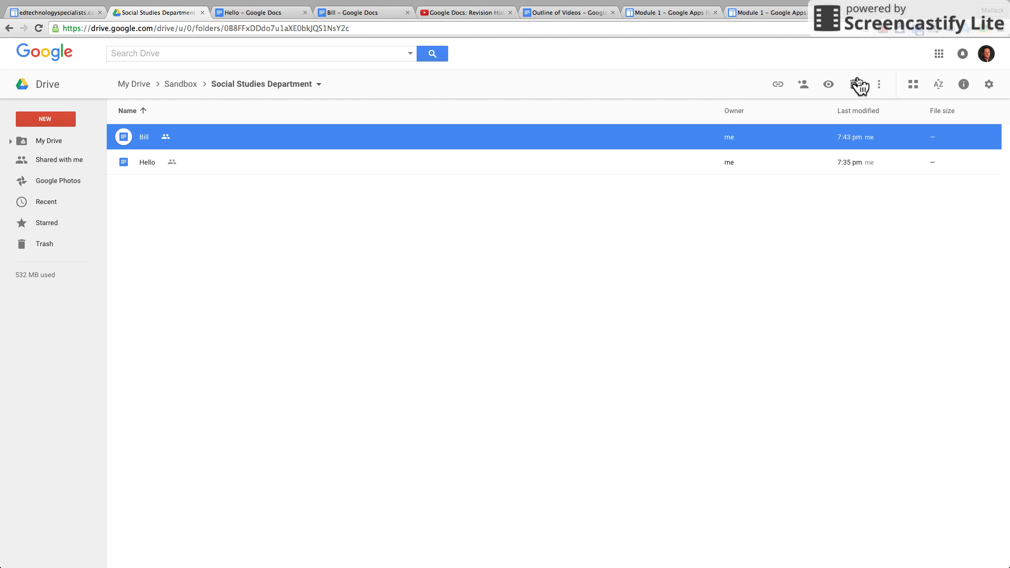
left_click(879, 87)
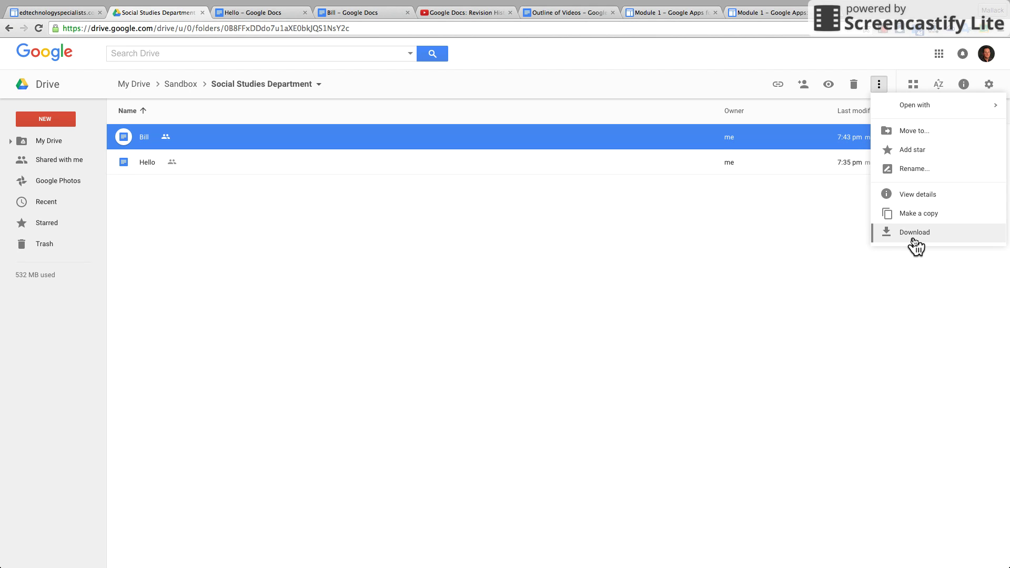
left_click(345, 14)
Start an Email collaborators message with subject Bill, then cancel it without sending.
left_click(41, 64)
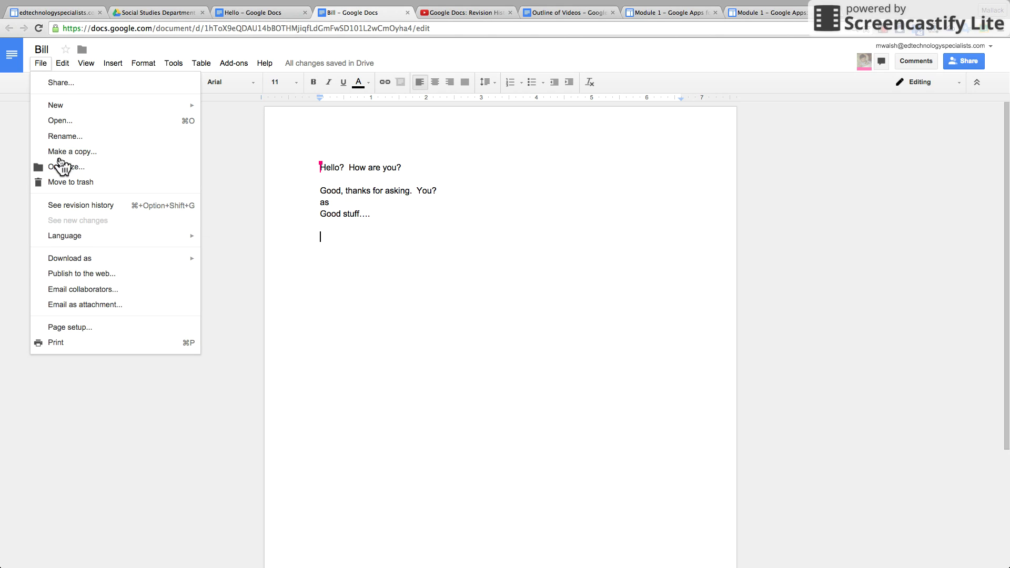
mouse_move(146, 259)
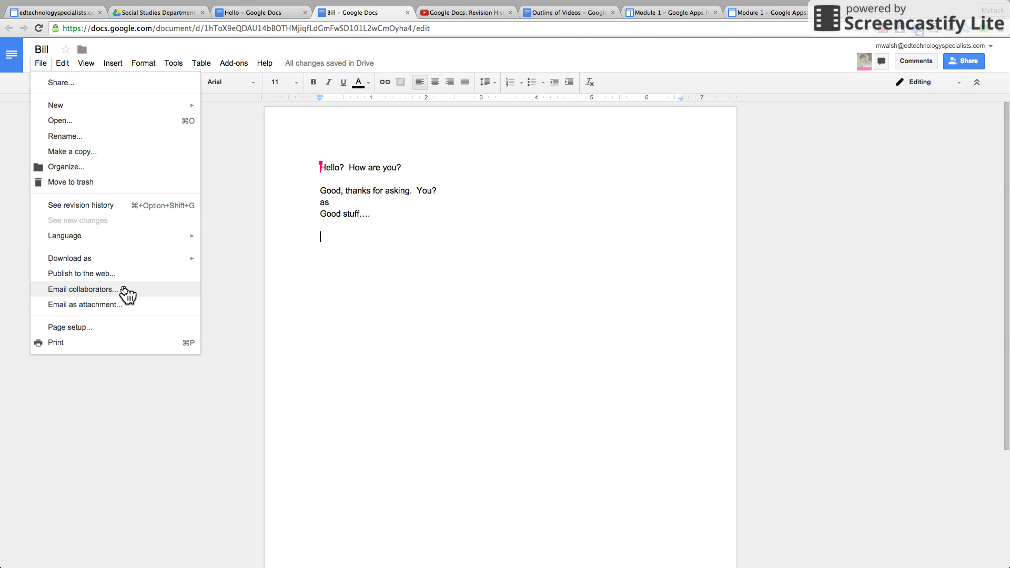
left_click(112, 289)
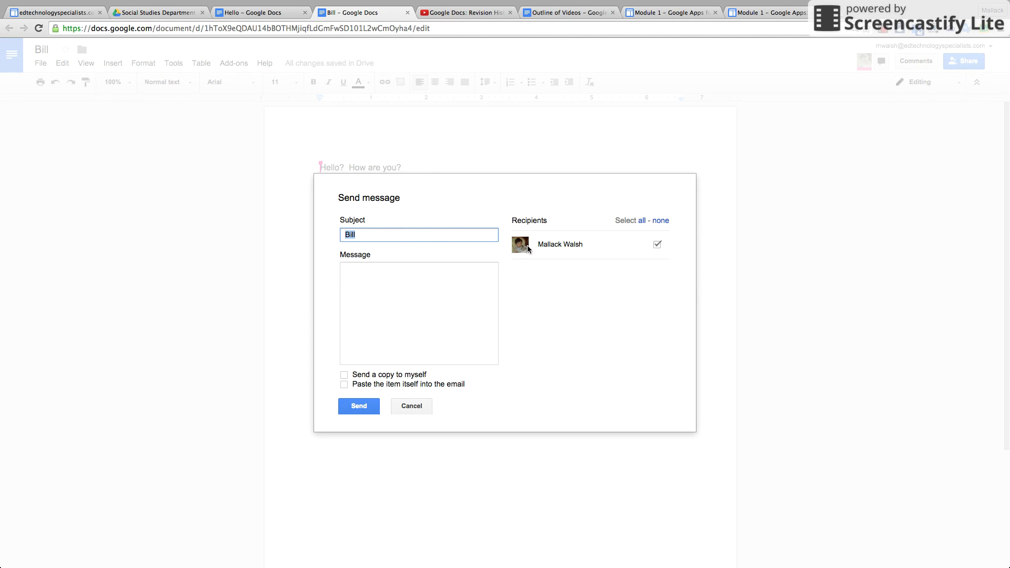
left_click(661, 245)
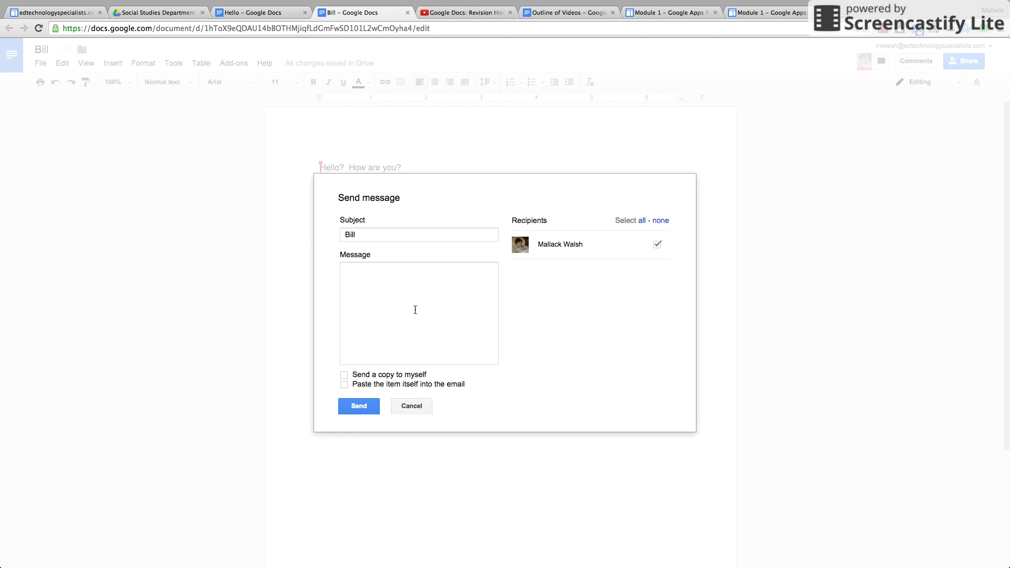
left_click(390, 295)
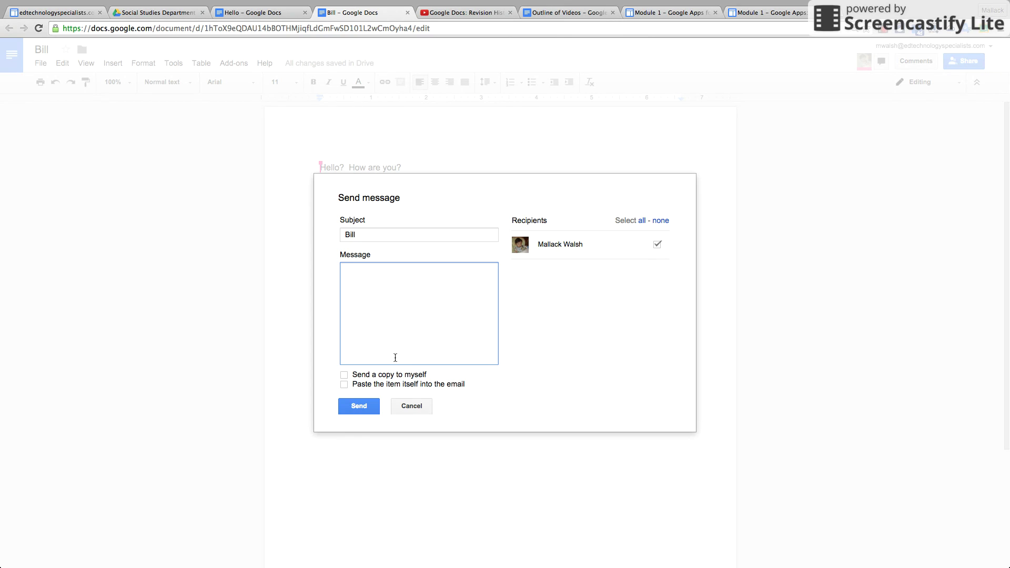
left_click(416, 407)
Open the Email as attachment form and cancel it, then bring up Publish to the web.
left_click(40, 63)
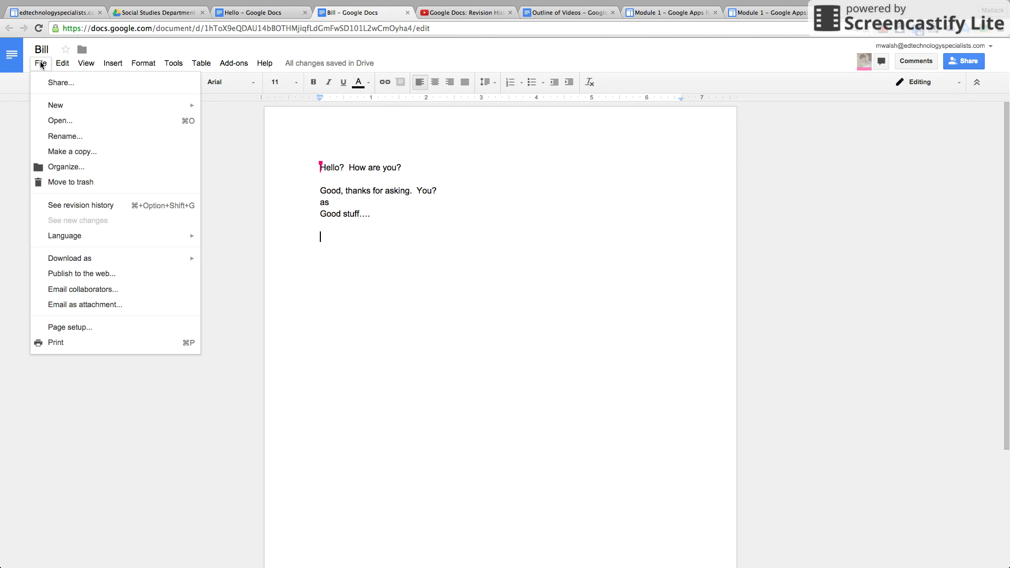
left_click(84, 308)
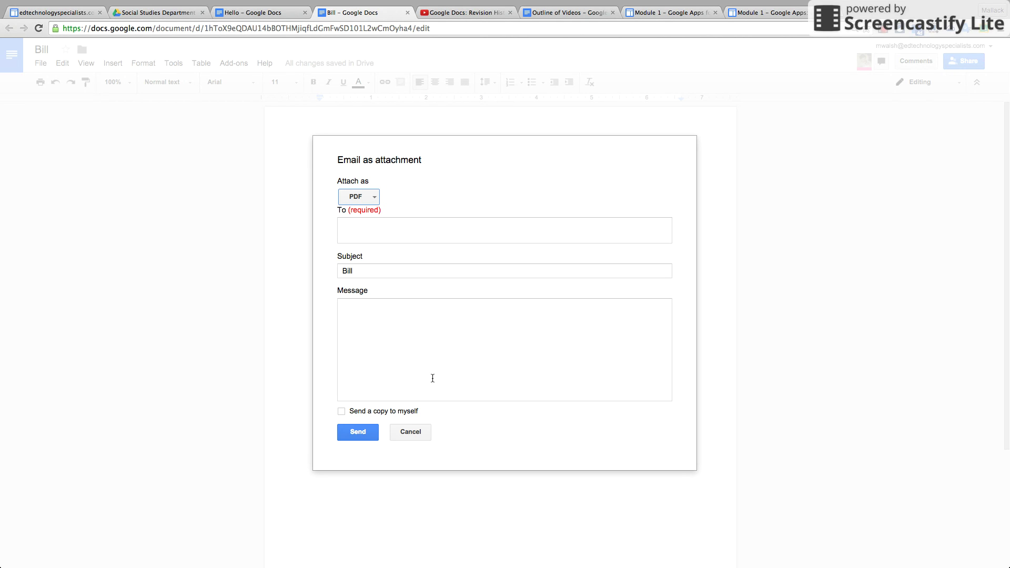
left_click(417, 434)
left_click(41, 63)
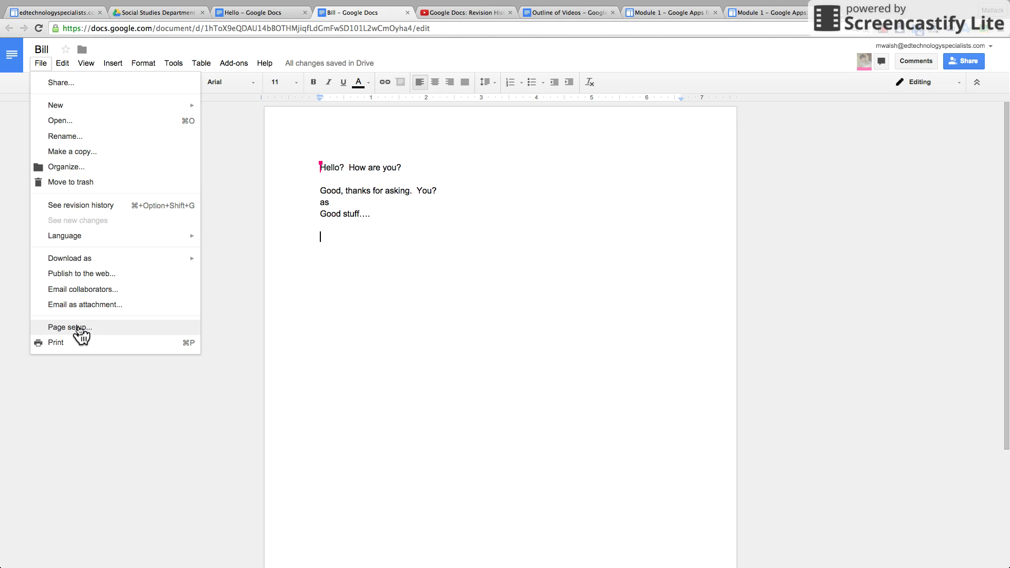
left_click(95, 276)
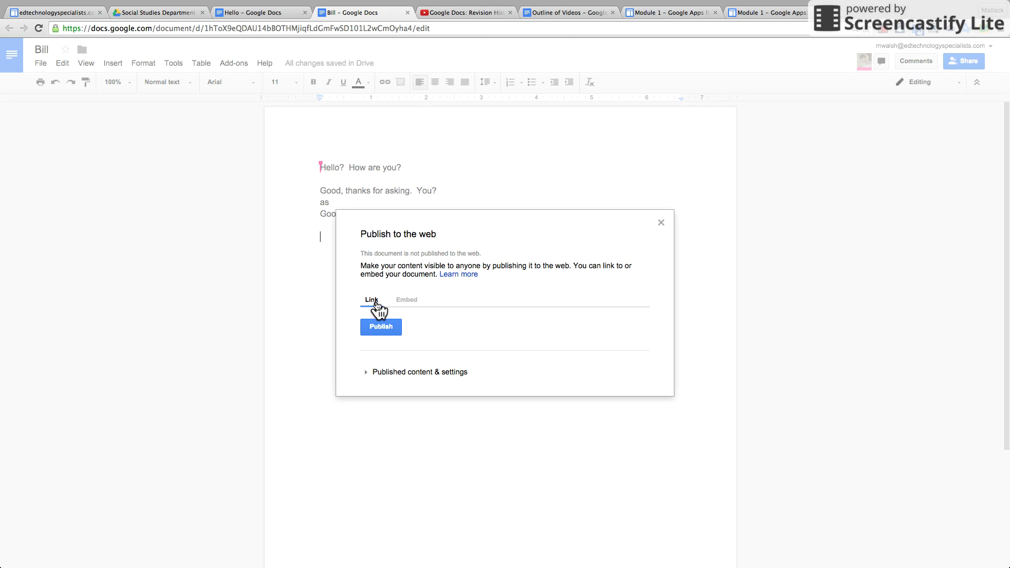
Review the Embed, Link and published content settings, then close the dialog without publishing.
left_click(416, 305)
left_click(365, 302)
left_click(366, 372)
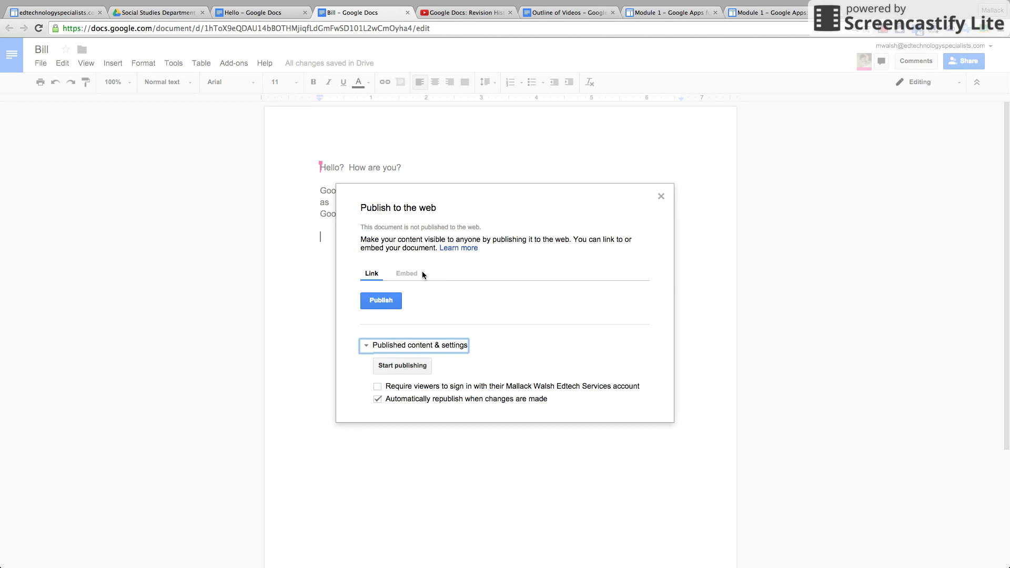
left_click(662, 197)
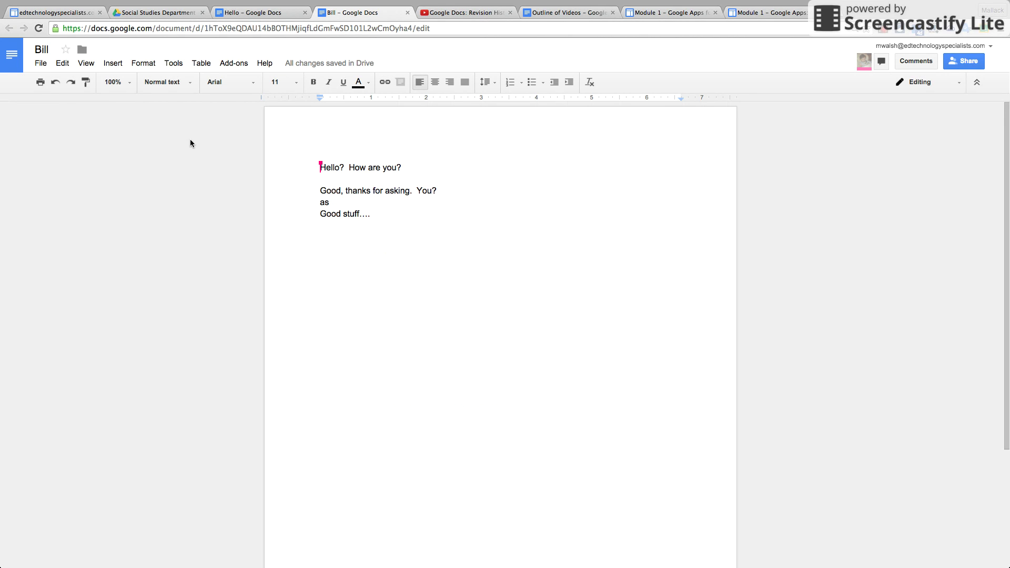
left_click(48, 64)
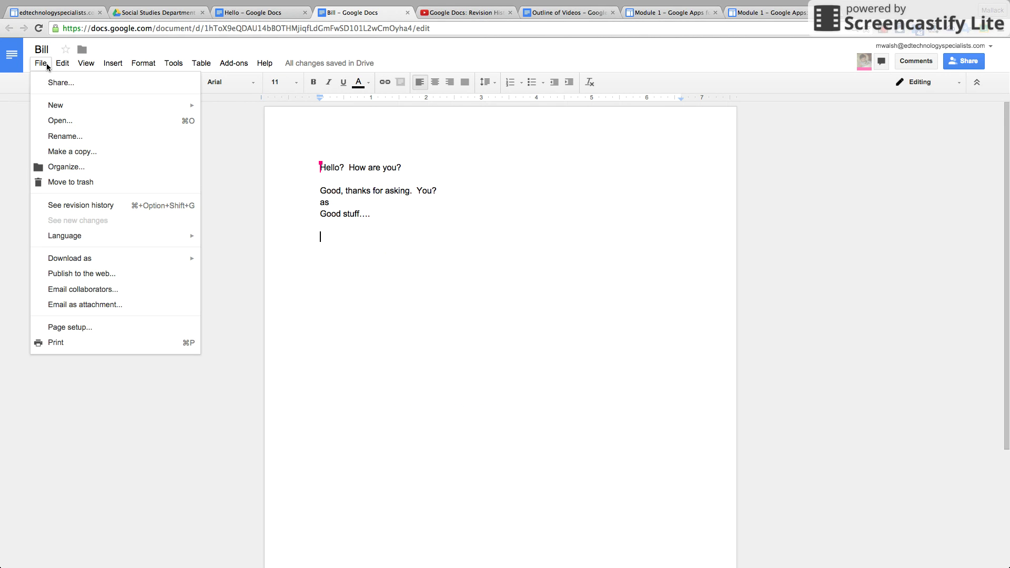
left_click(85, 325)
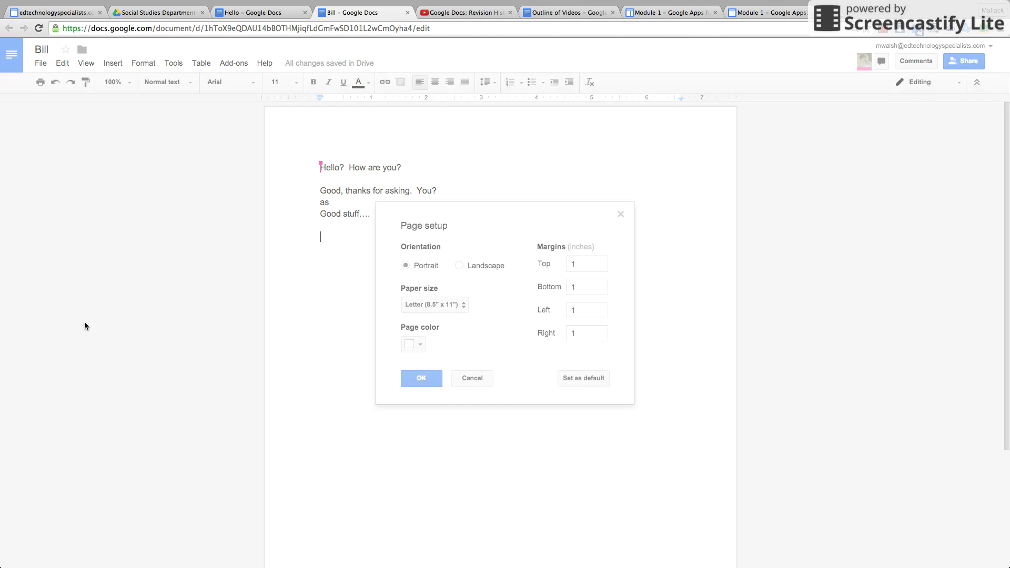
left_click(588, 264)
left_click(591, 291)
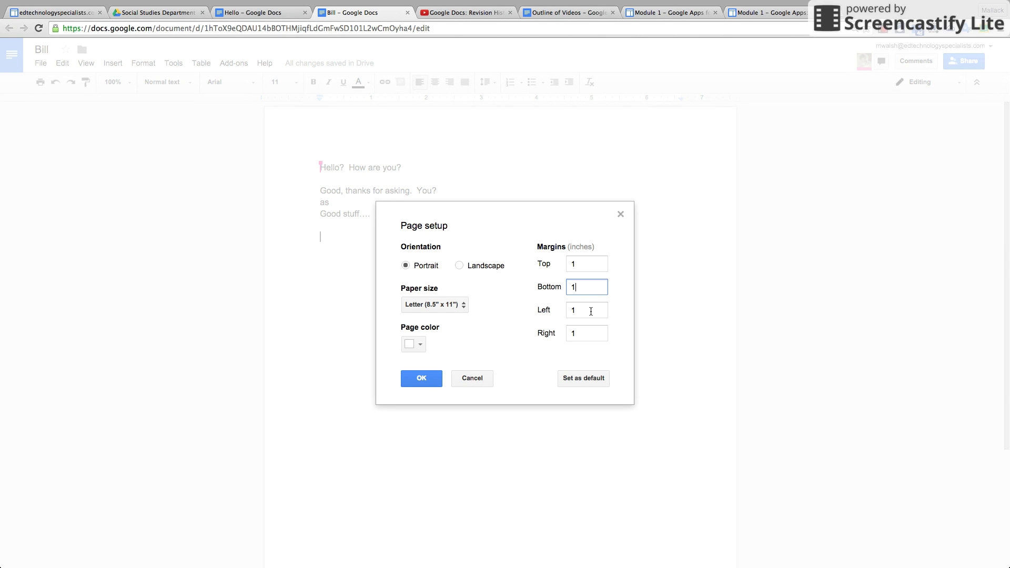
left_click(589, 312)
left_click(587, 335)
left_click(422, 350)
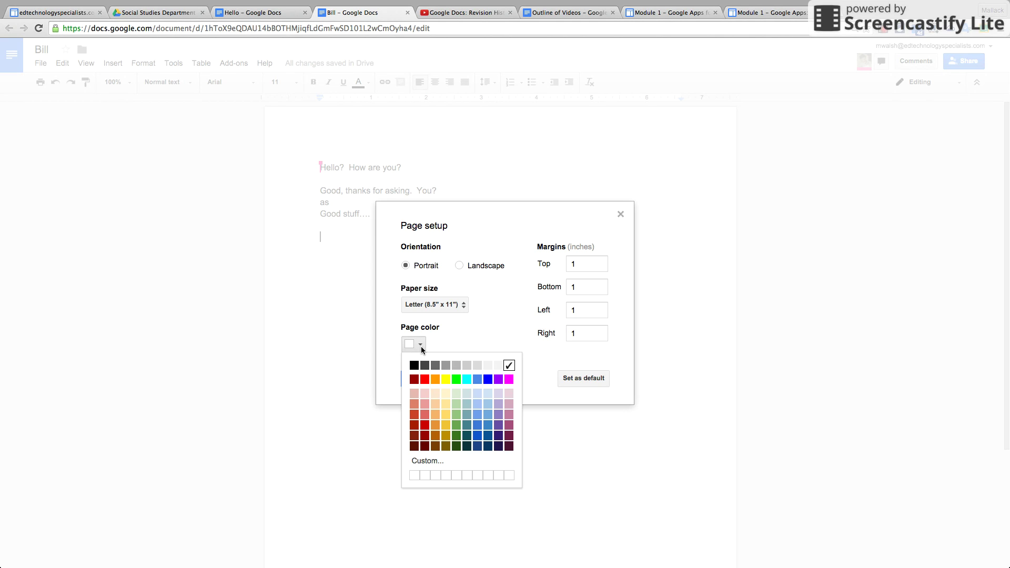
left_click(422, 350)
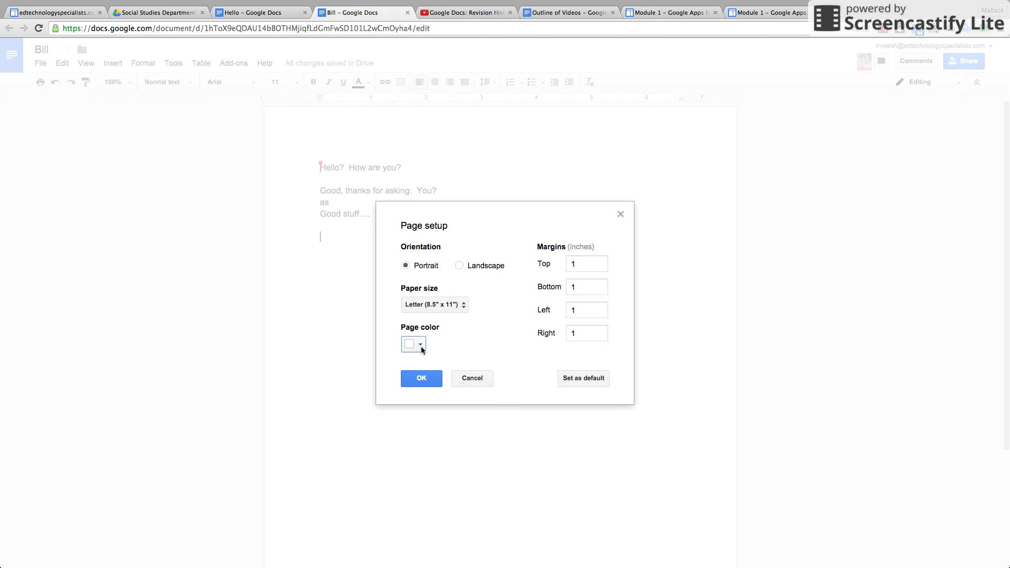
left_click(436, 381)
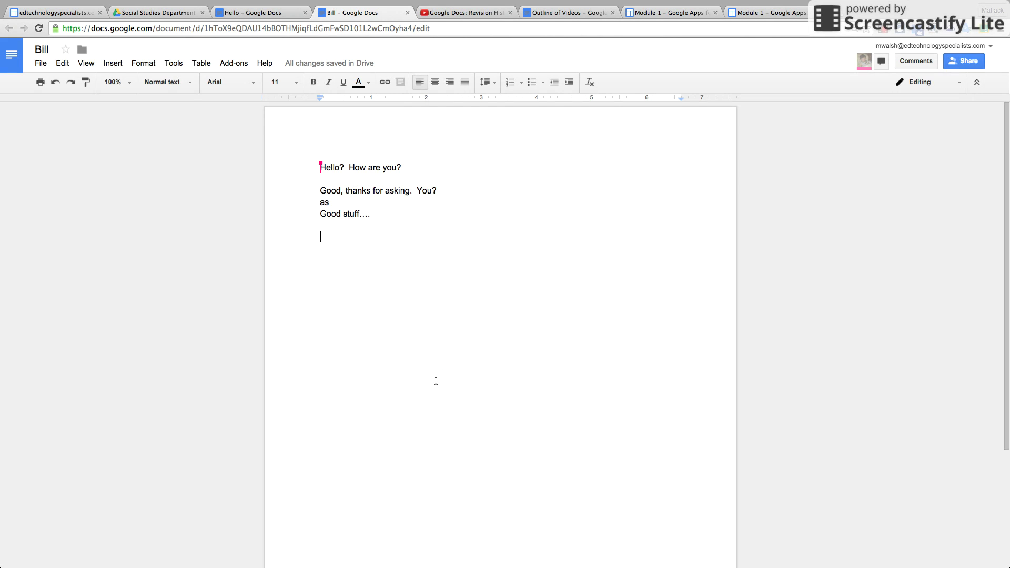
left_click(61, 63)
Browse the Edit and View menus, returning to the empty line below the text.
mouse_move(86, 64)
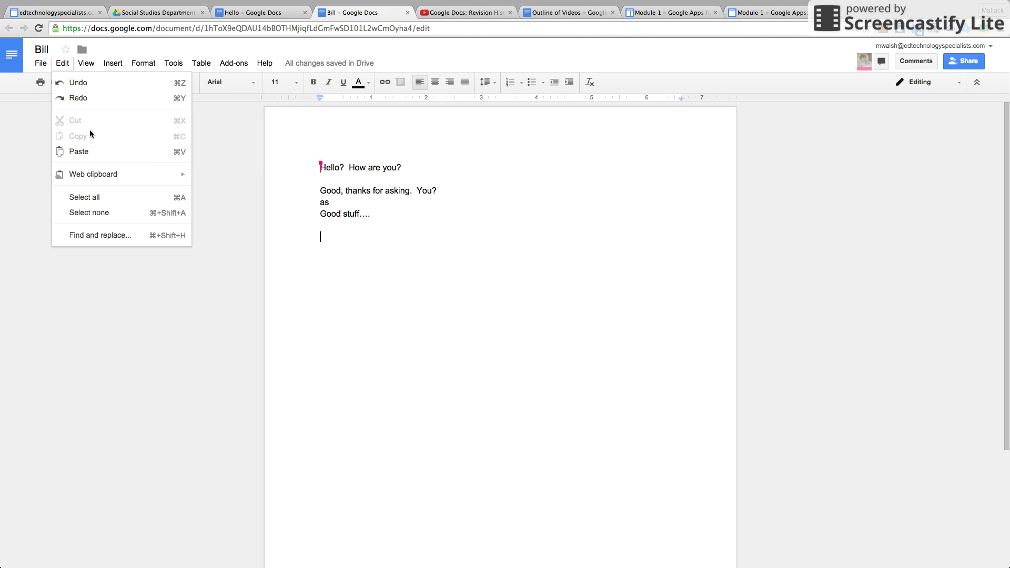
left_click(32, 141)
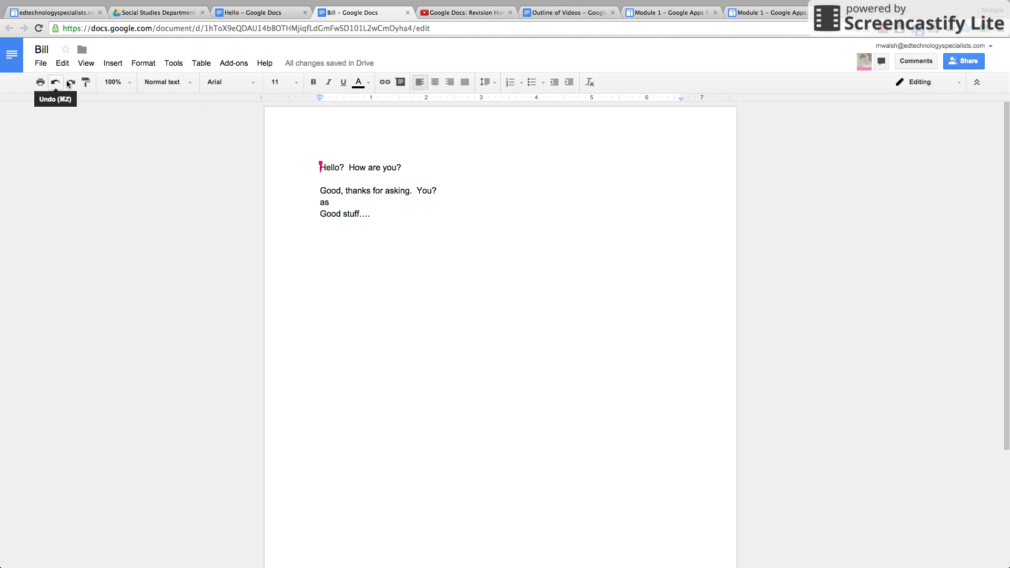
left_click(63, 64)
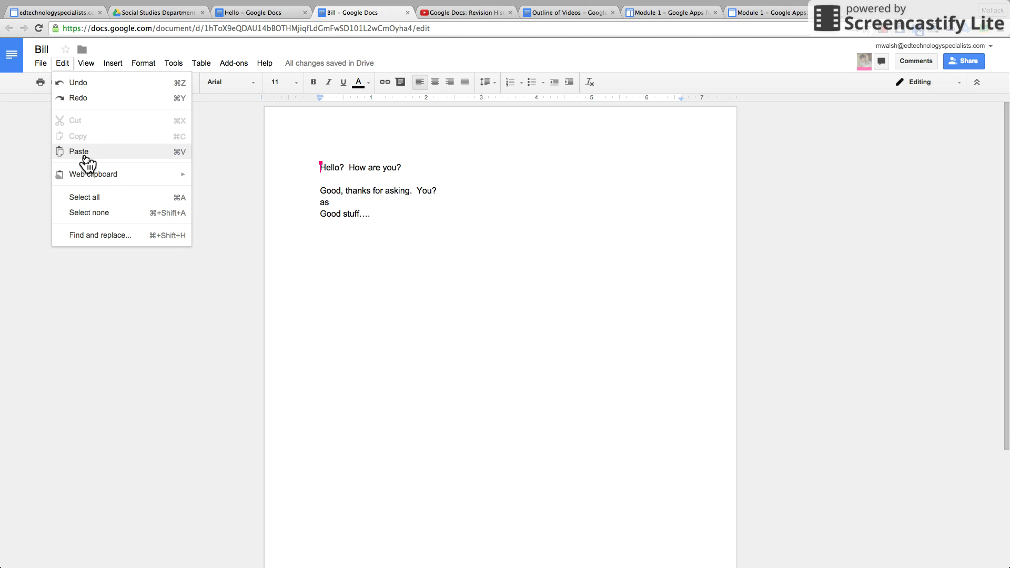
mouse_move(107, 179)
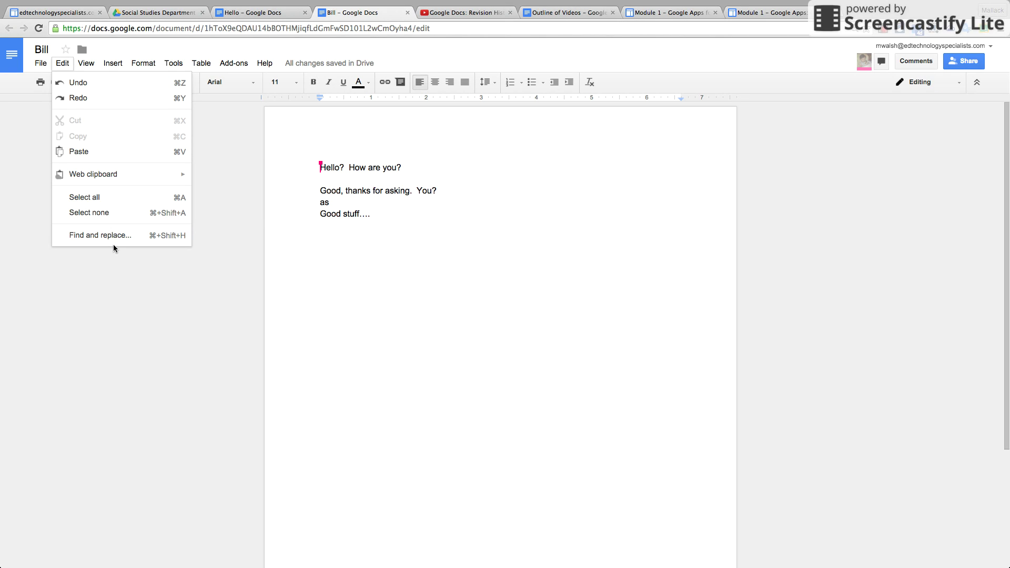
left_click(124, 285)
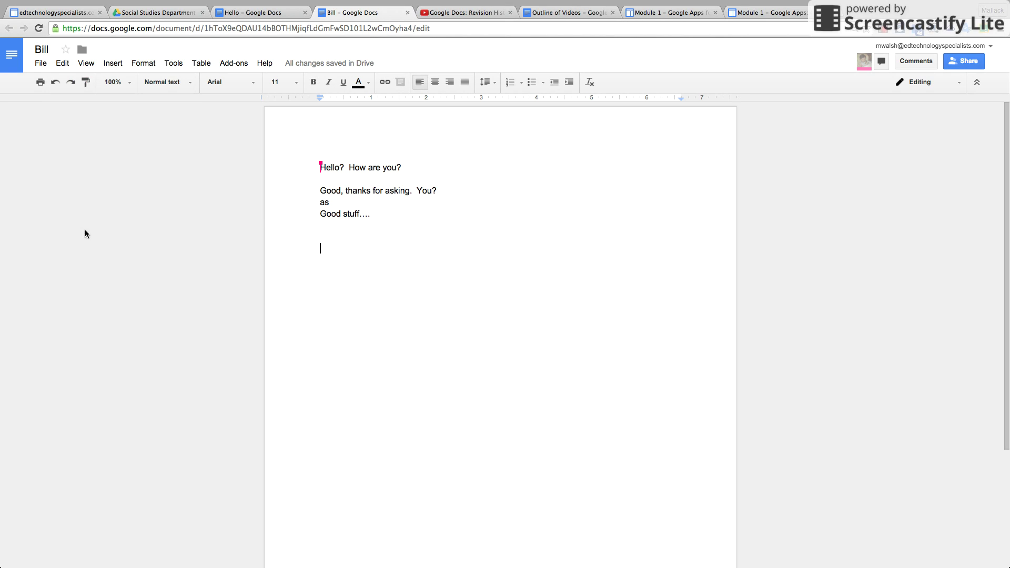
left_click(86, 65)
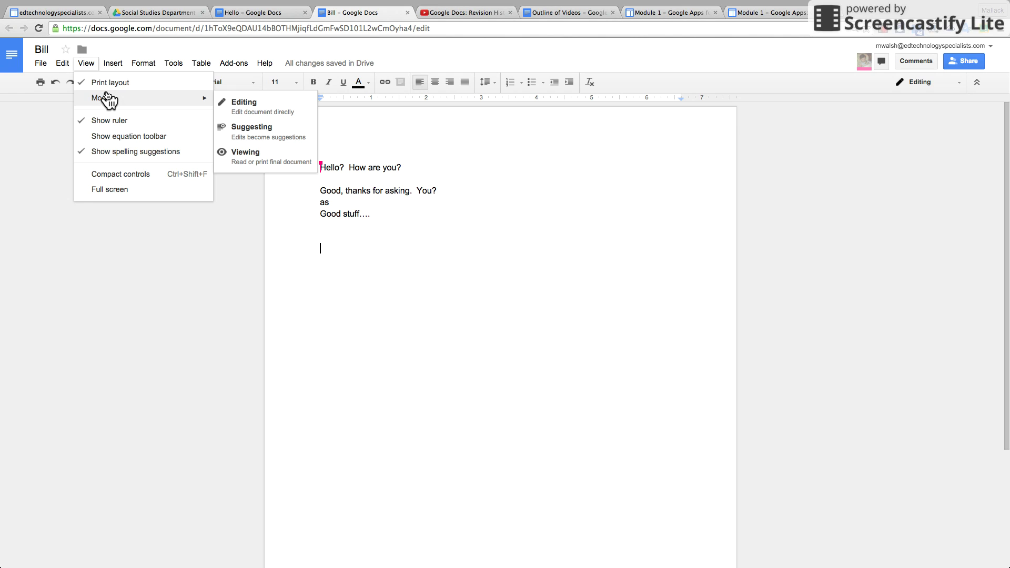
left_click(123, 236)
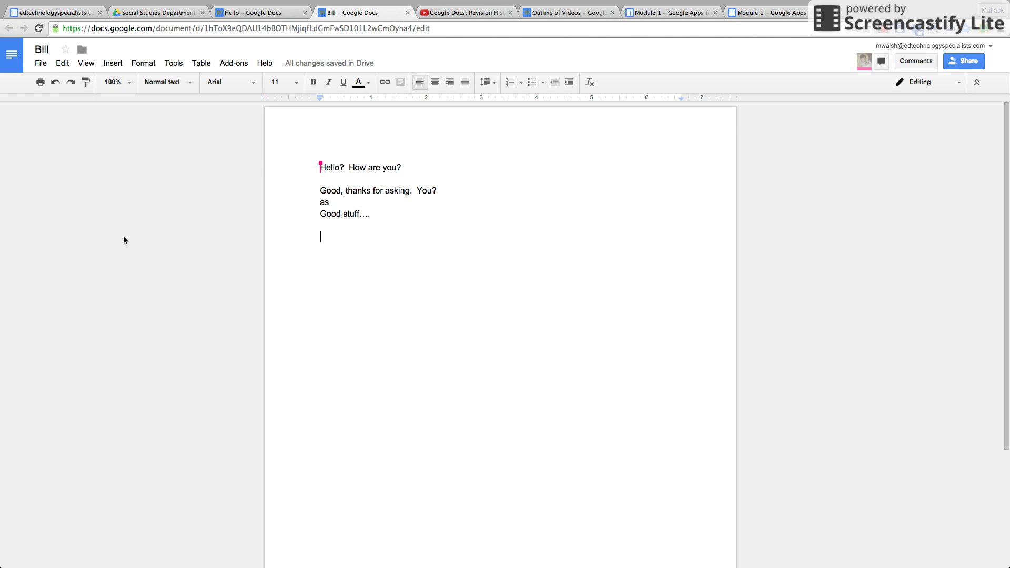
Place the caret on the next empty line below the text and show the Insert menu.
left_click(112, 66)
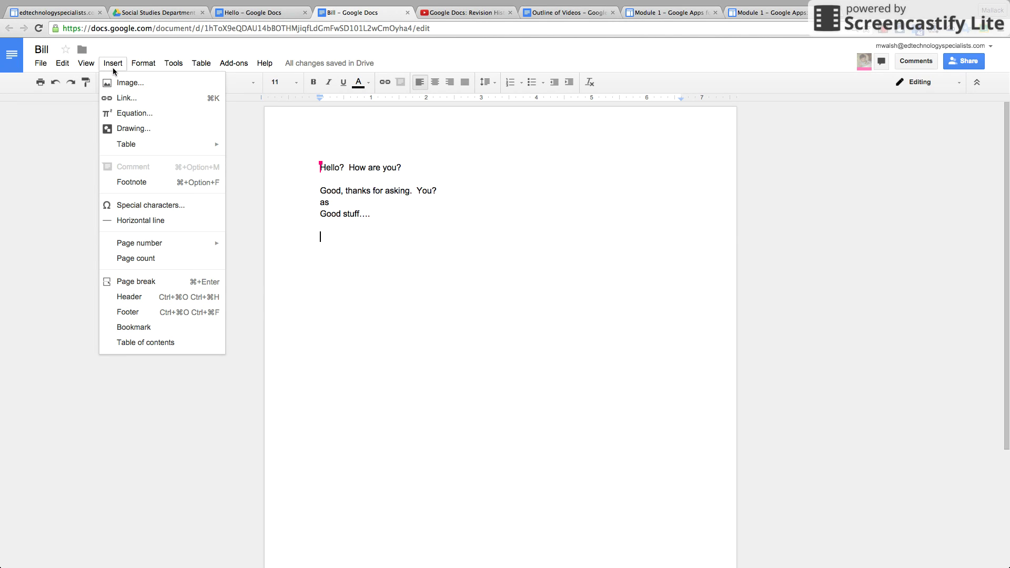
left_click(358, 245)
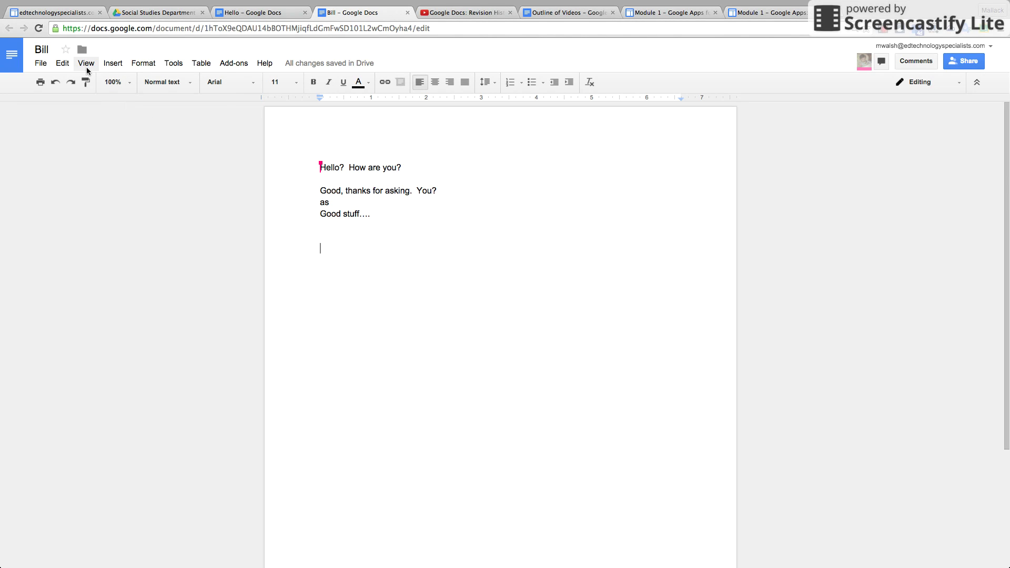
left_click(104, 64)
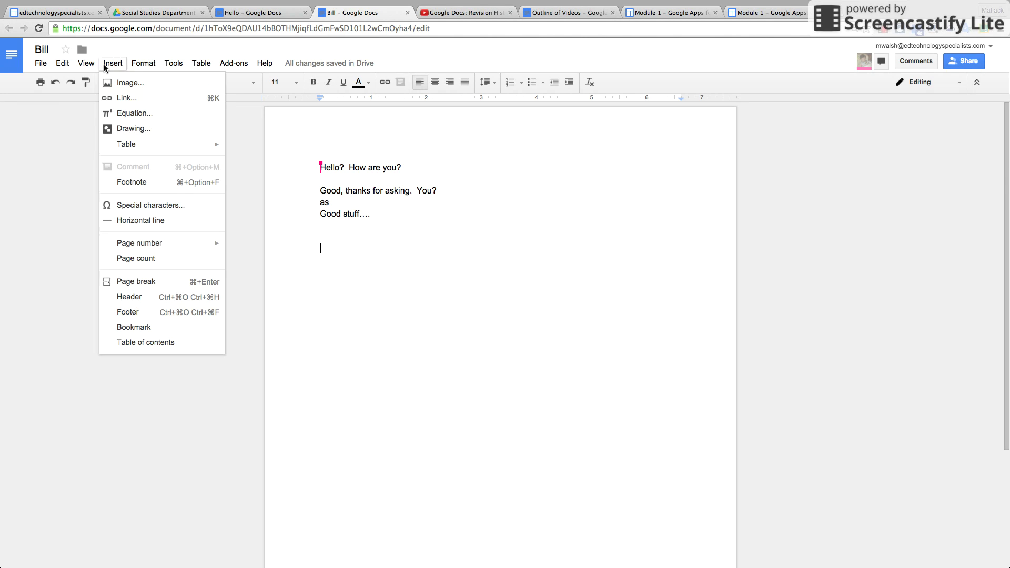
Insert the first pink clip-art result from a 'flamingo' image search below the text.
left_click(143, 85)
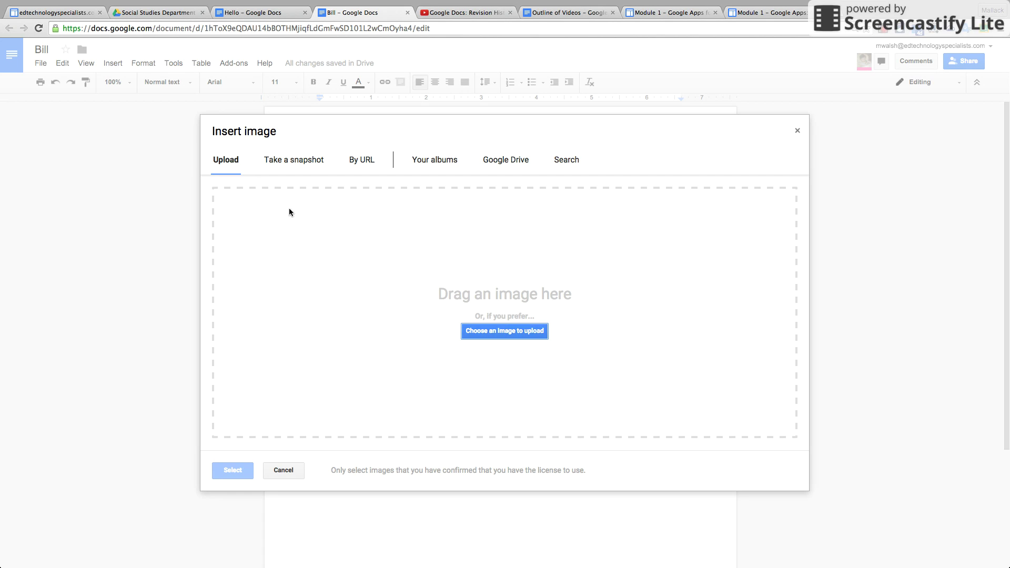
left_click(357, 159)
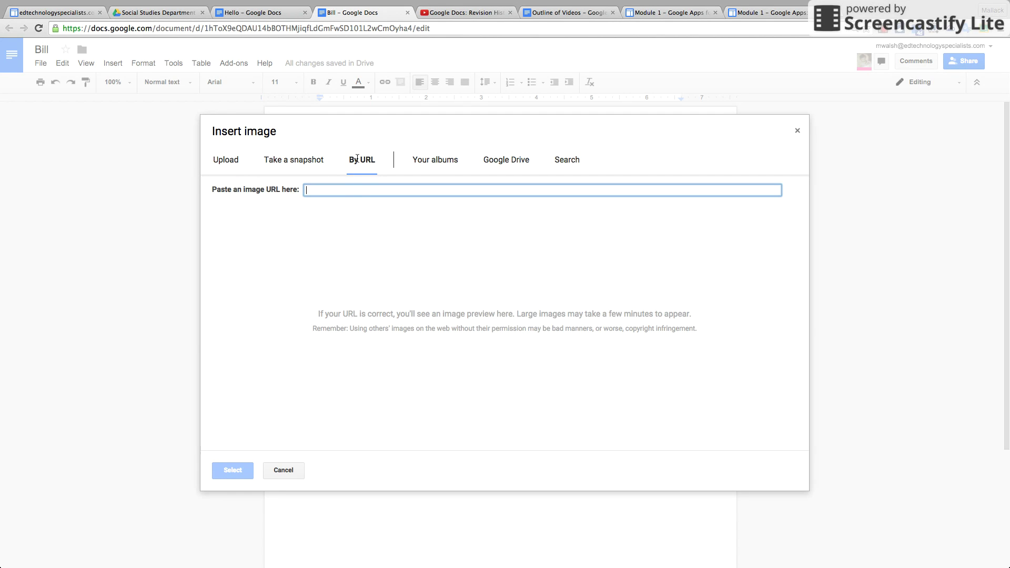
left_click(561, 159)
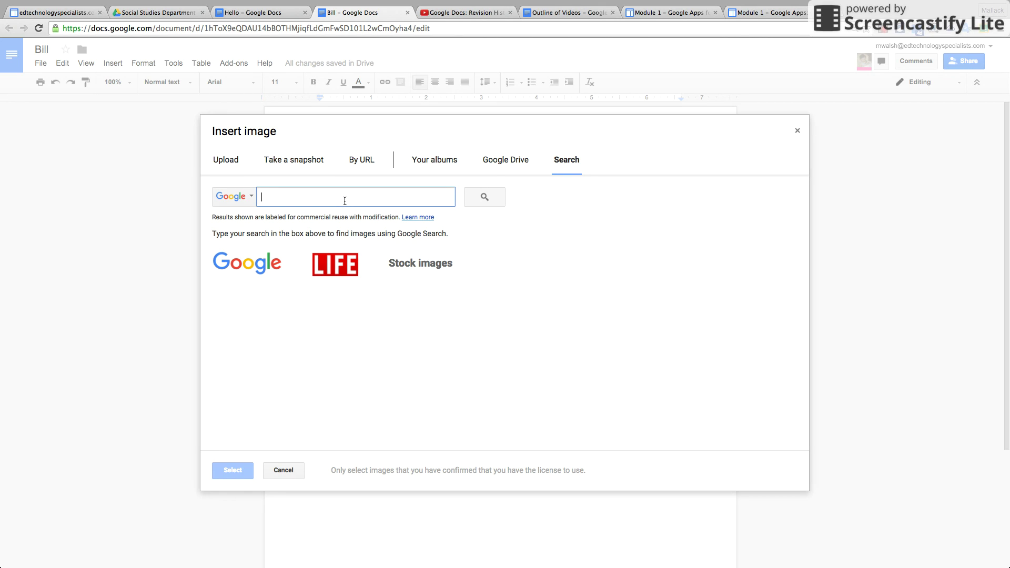
type("flamingo")
key("Return")
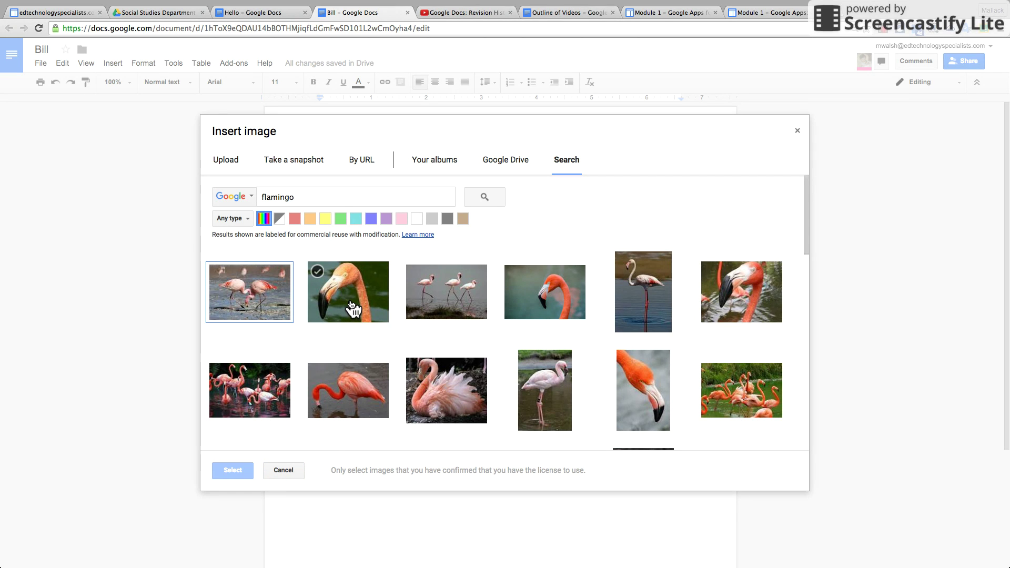
left_click(242, 221)
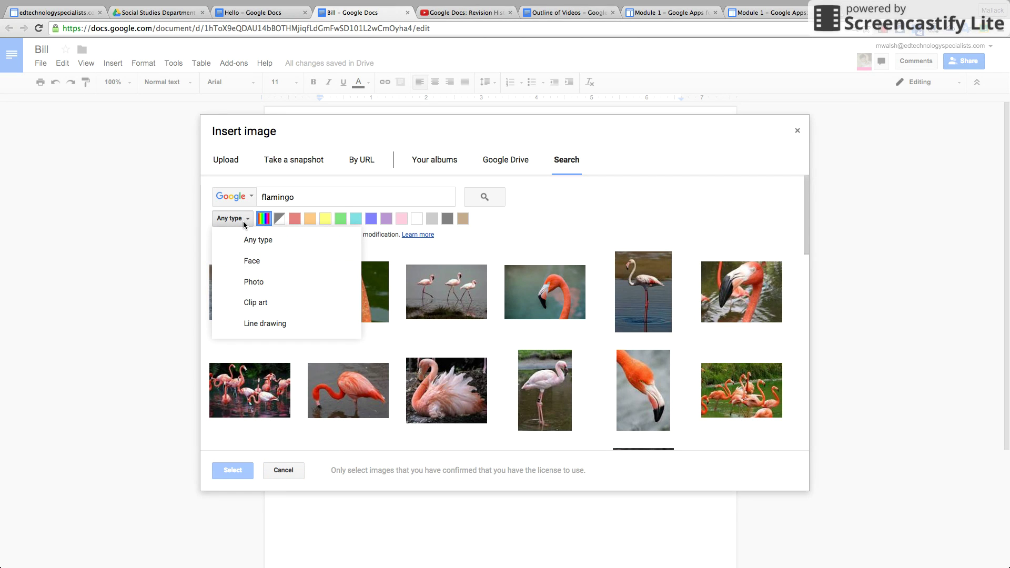
left_click(275, 299)
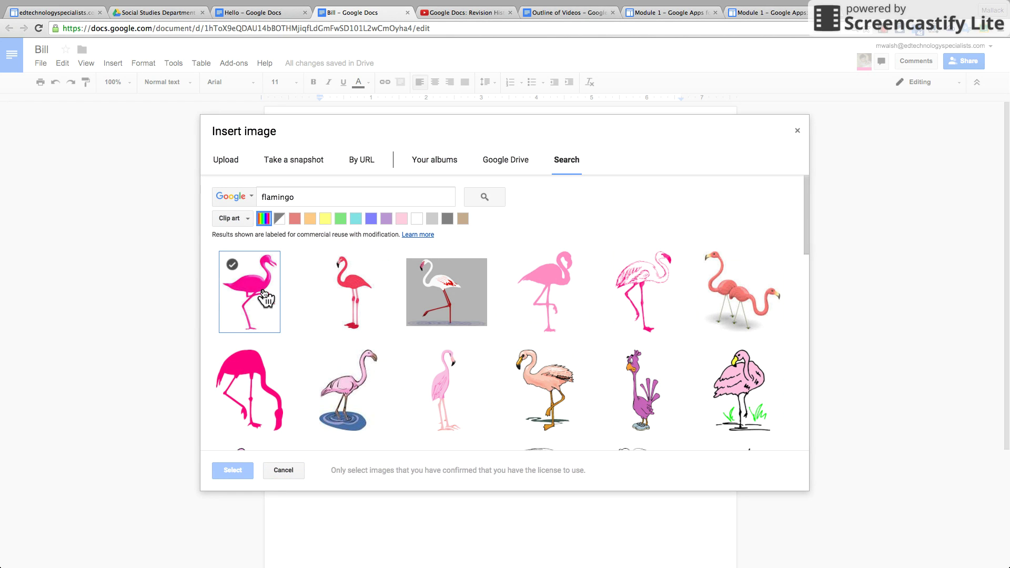
left_click(264, 307)
left_click(236, 473)
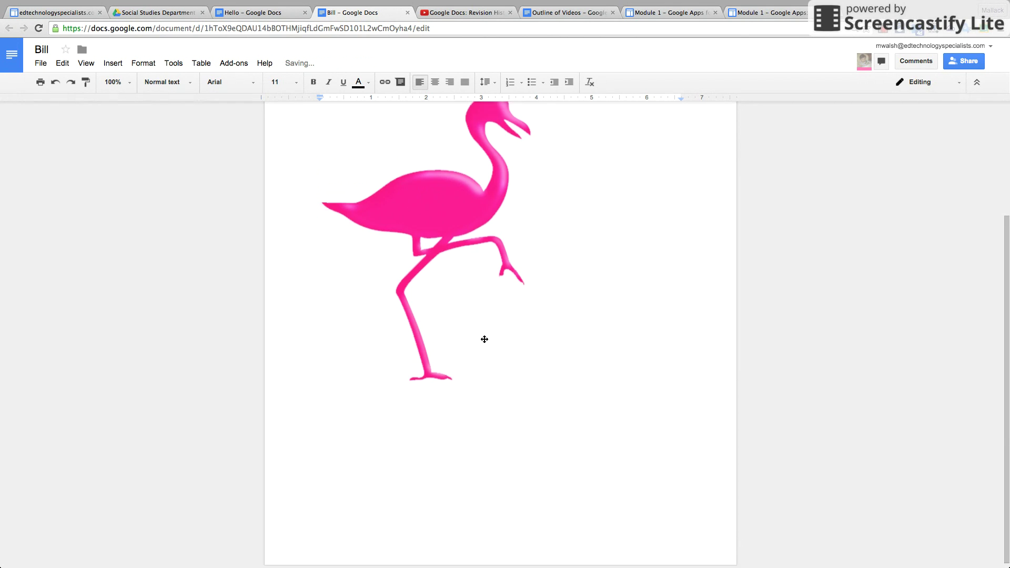
scroll(484, 340, "up", 3)
left_click(113, 65)
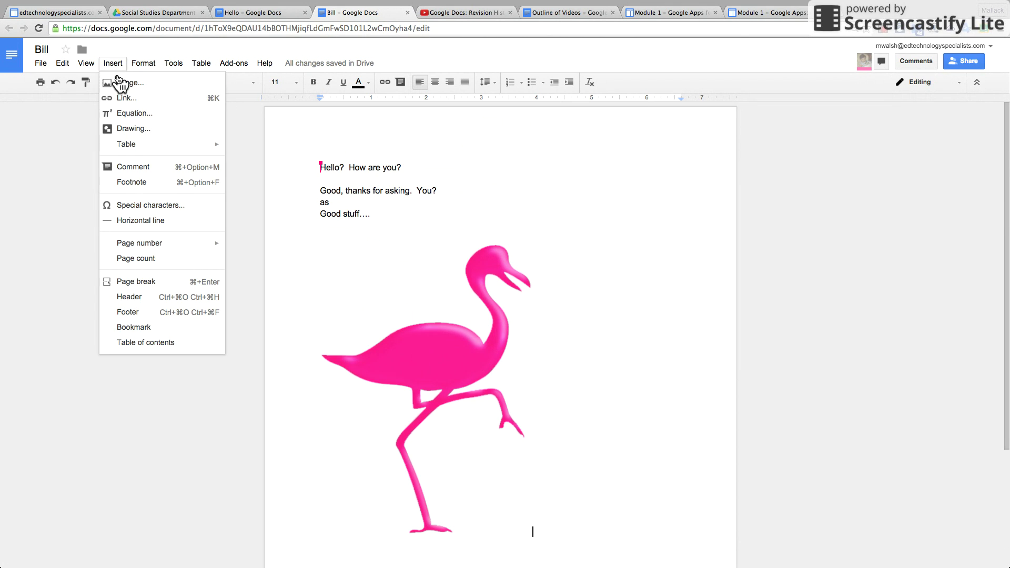
left_click(126, 84)
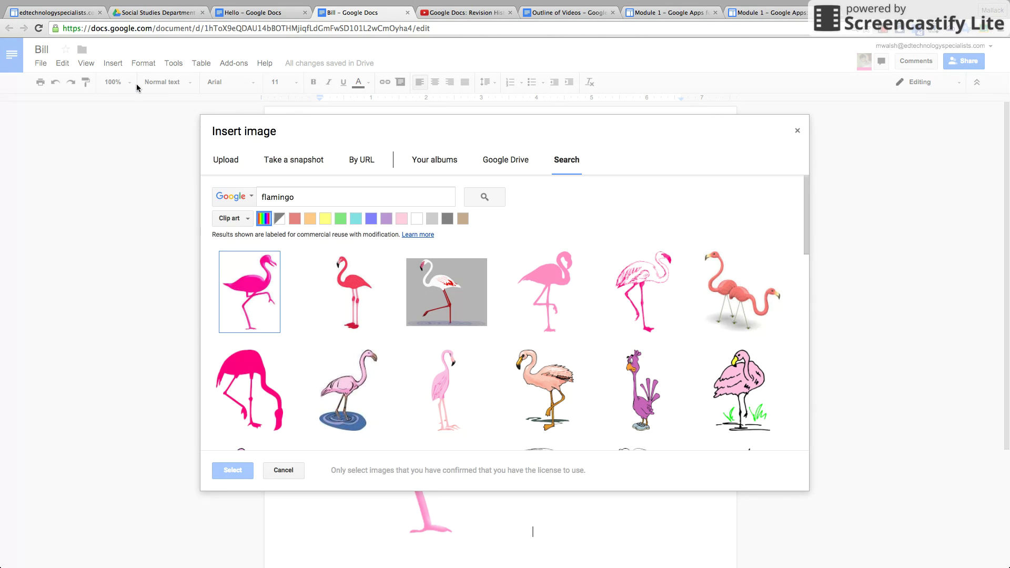
left_click(358, 162)
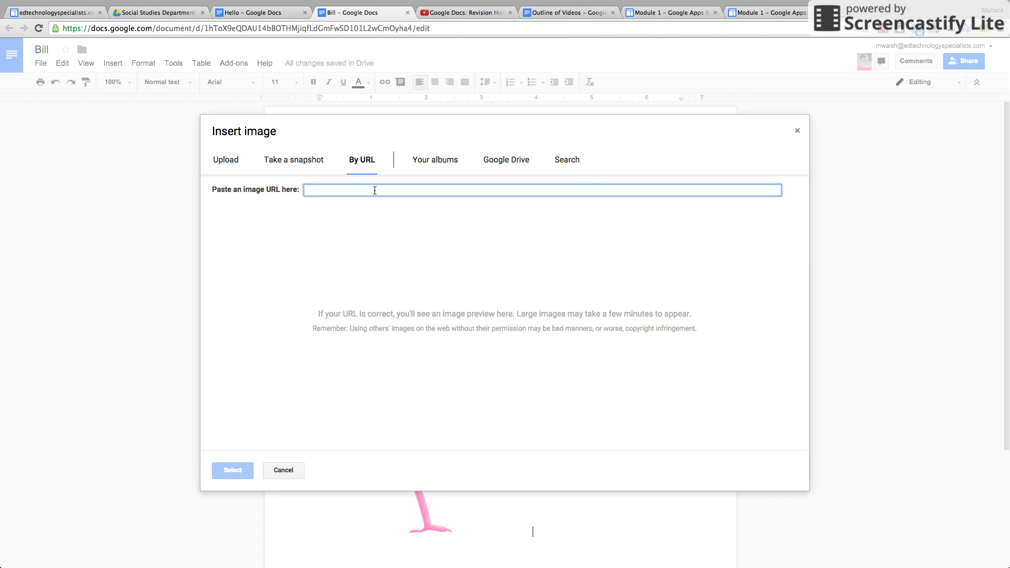
left_click(296, 162)
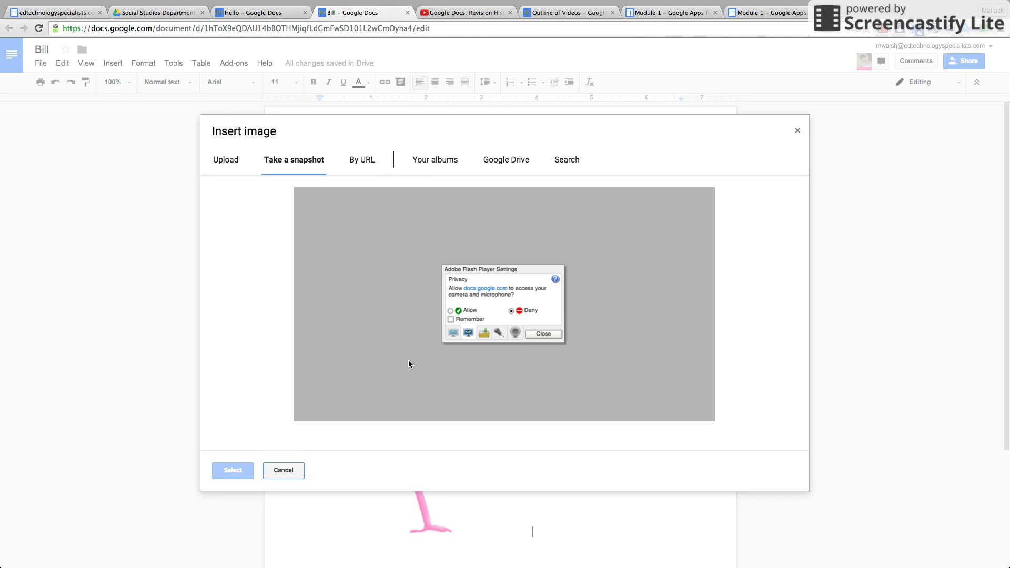
left_click(438, 163)
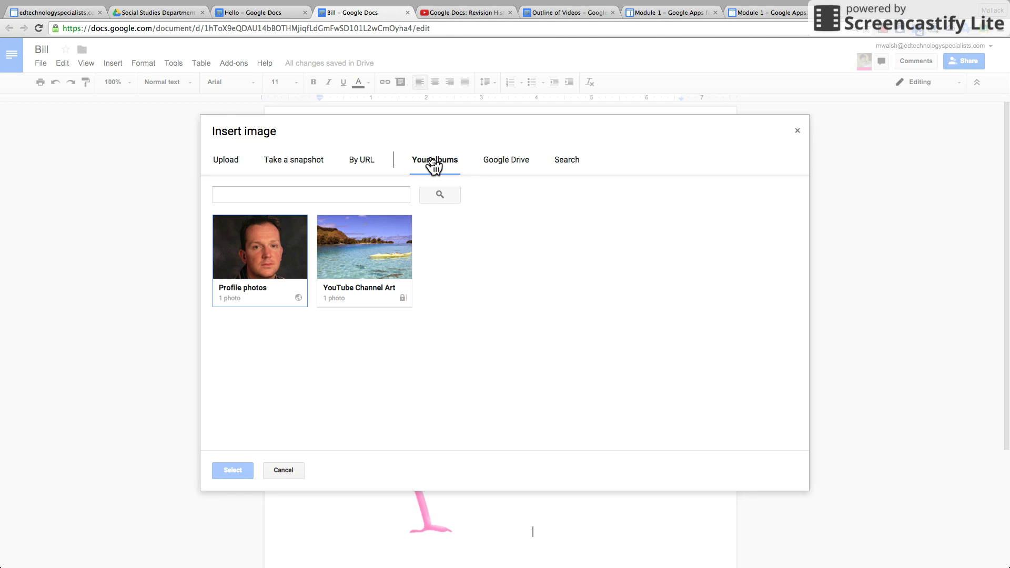
left_click(501, 164)
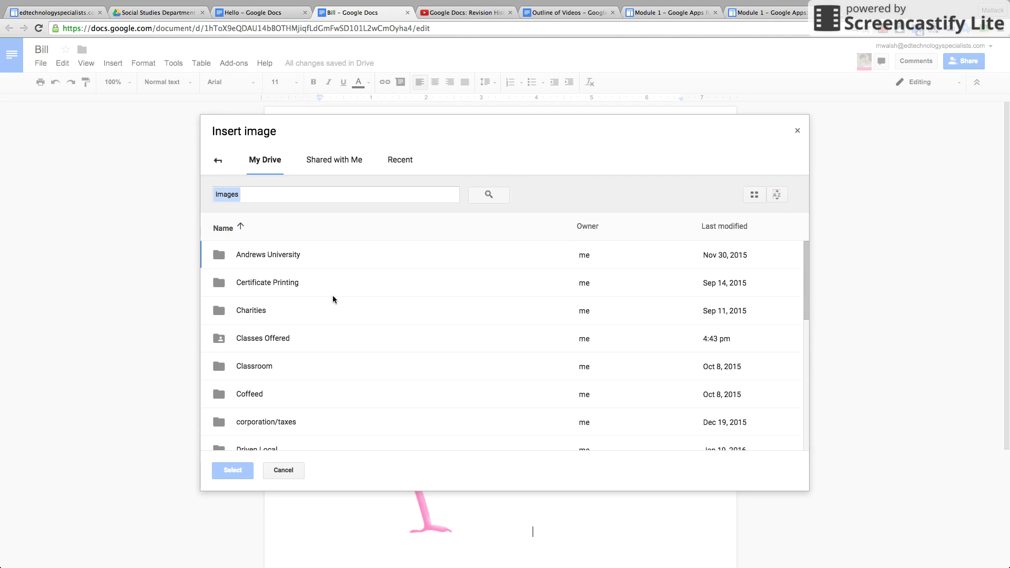
scroll(413, 346, "down", 10)
scroll(413, 346, "up", 10)
left_click(284, 471)
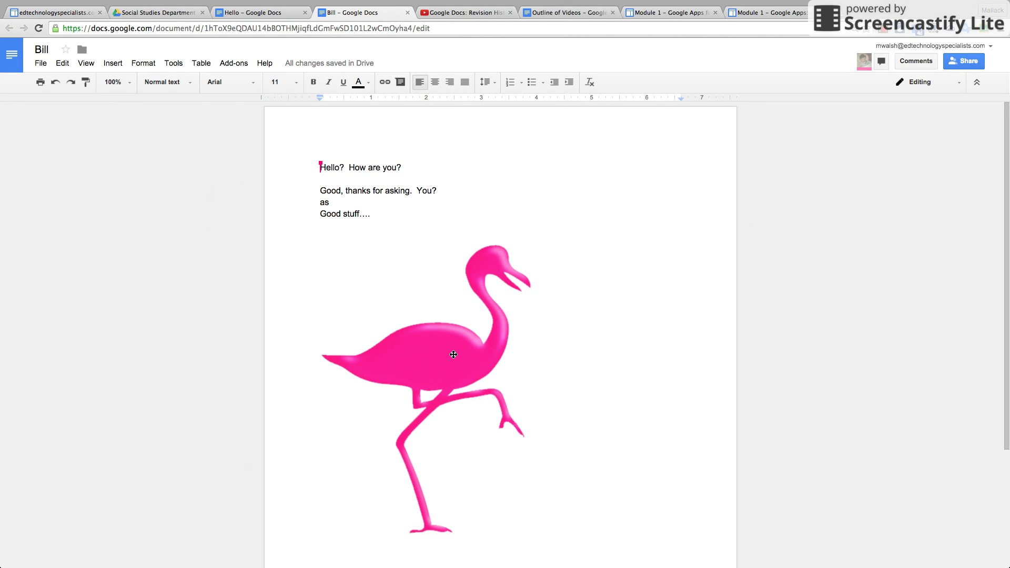
left_click(454, 355)
Make the flamingo semi-transparent and recolour it orange, then light blue, in the image options.
right_click(454, 357)
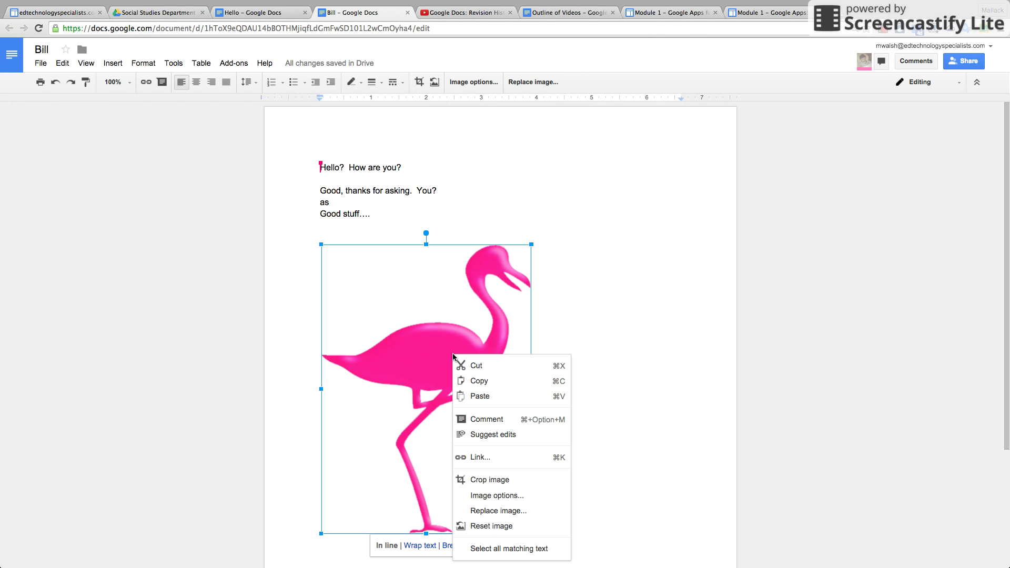
left_click(511, 497)
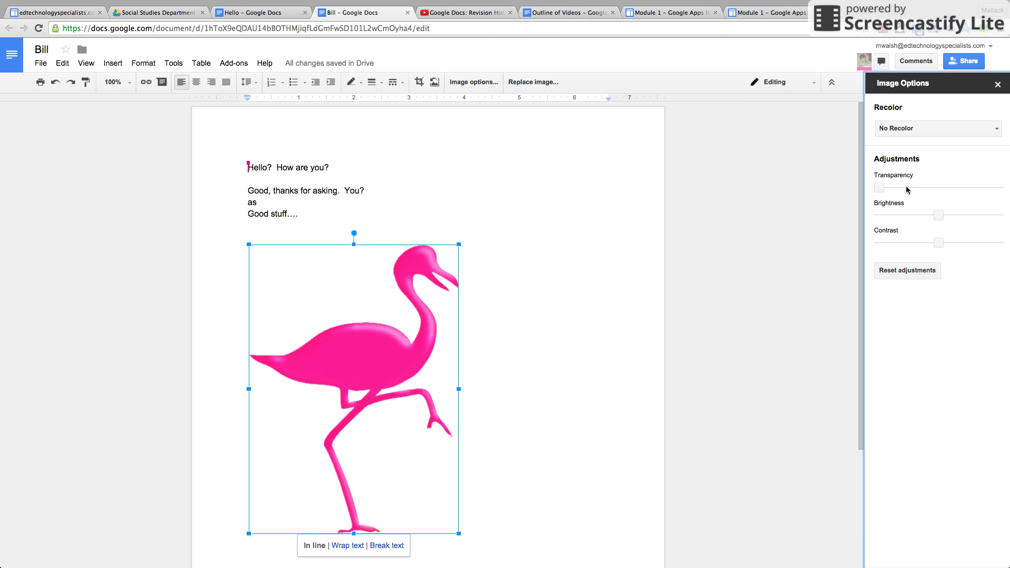
left_click(880, 187)
mouse_move(880, 187)
left_mouse_down()
mouse_move(989, 187)
mouse_move(878, 190)
left_mouse_up()
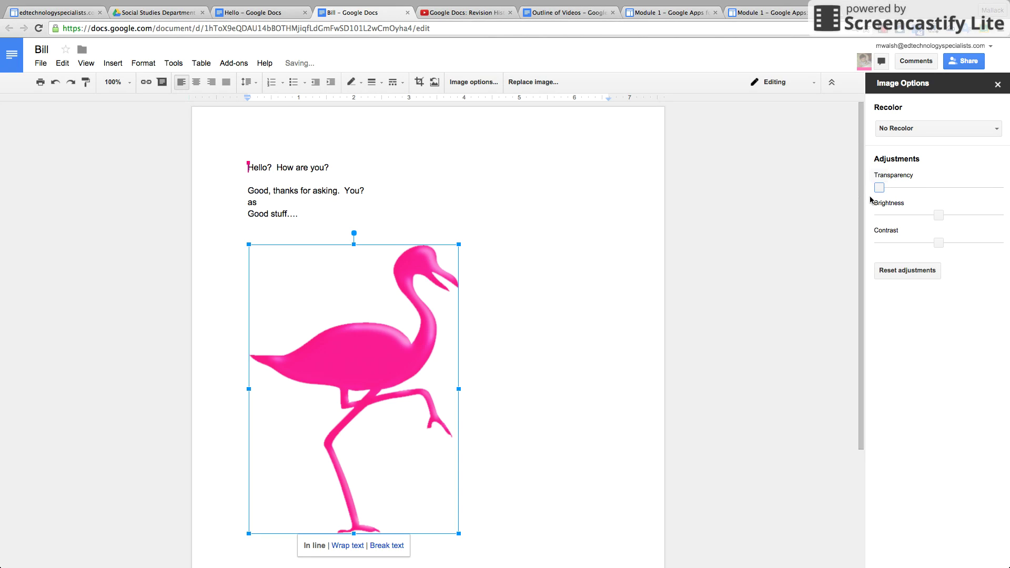
left_click(997, 130)
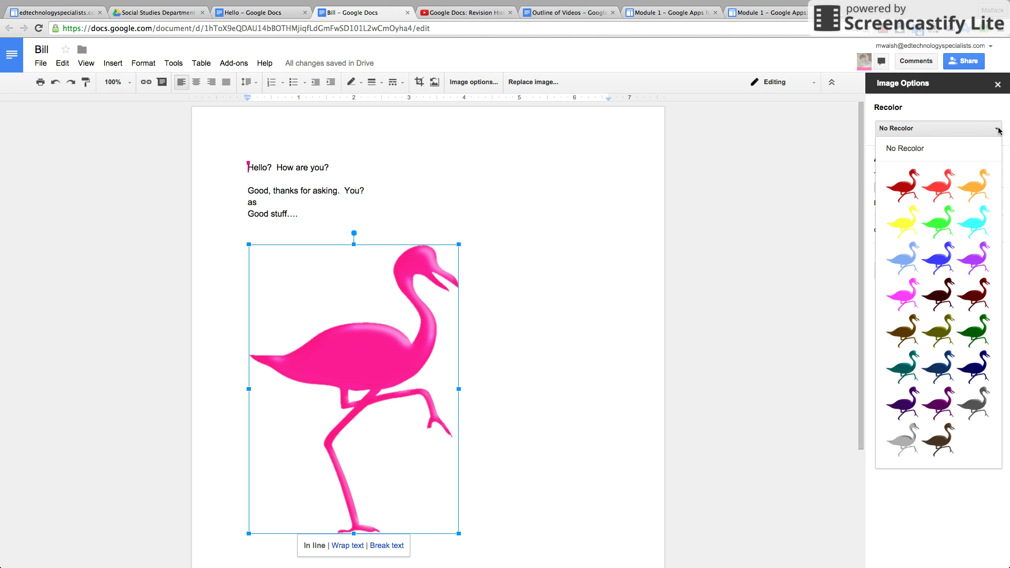
left_click(974, 194)
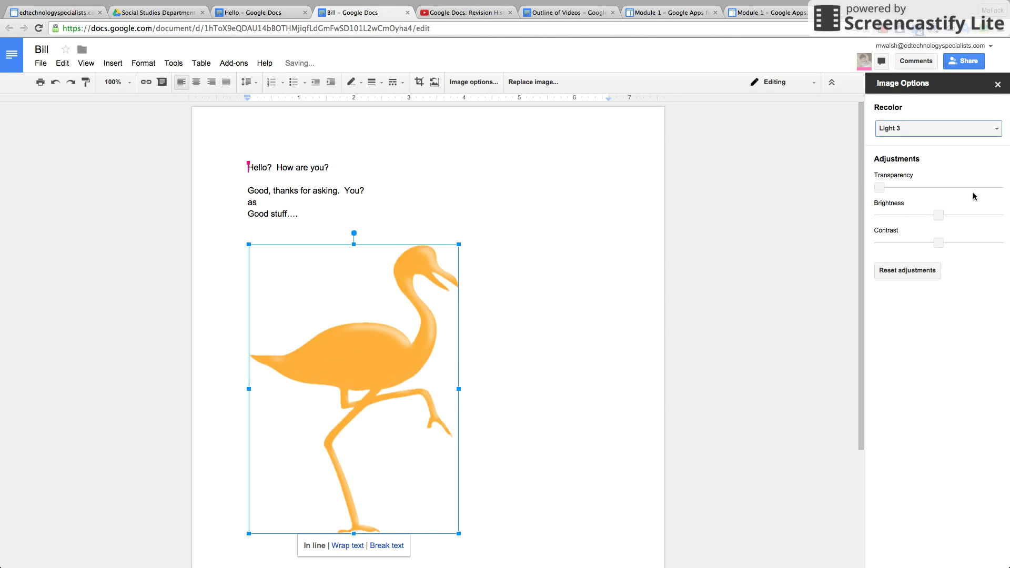
left_click(996, 129)
left_click(904, 264)
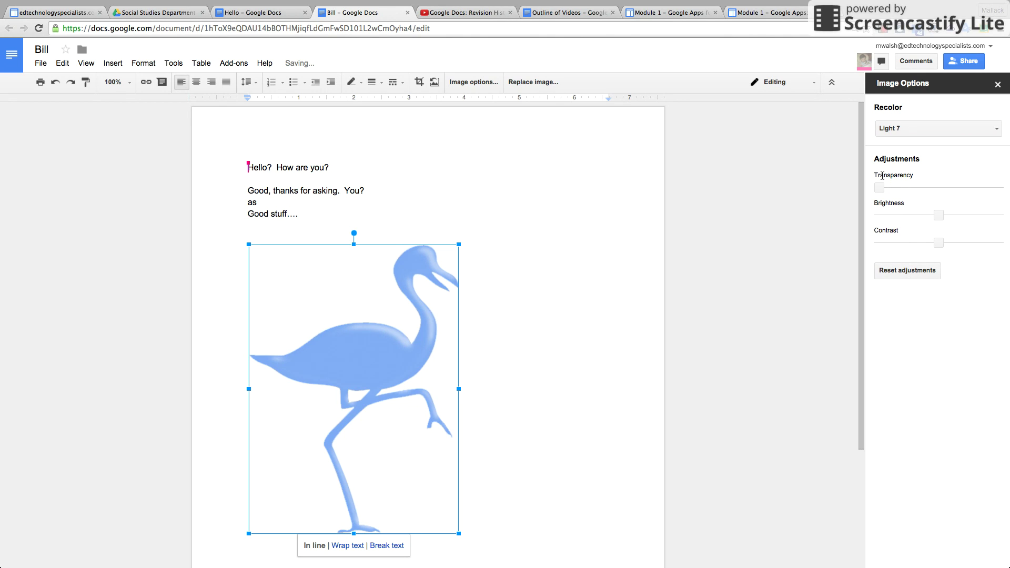
left_click(997, 84)
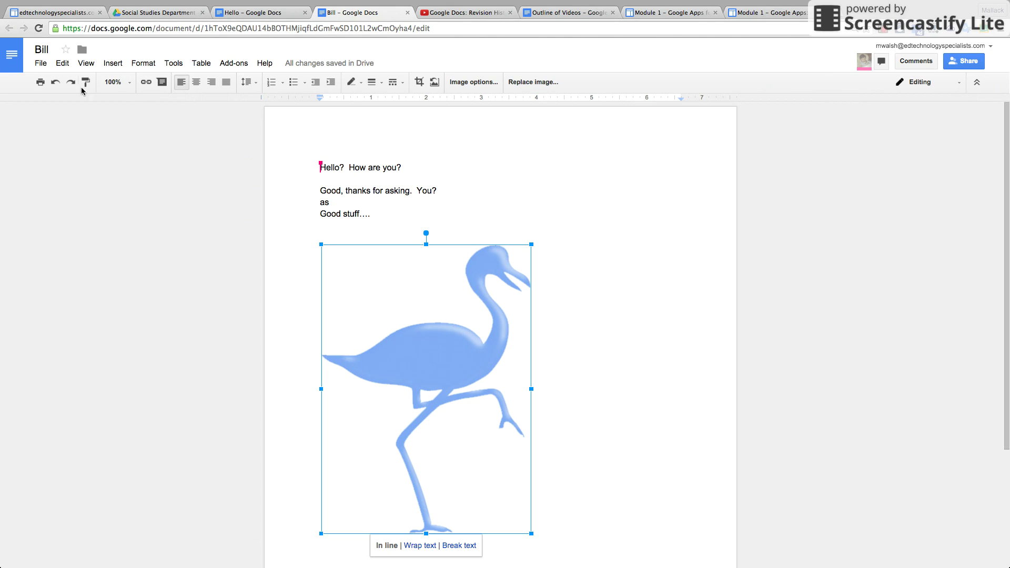
Undo the recolours and transparency so the flamingo is solid pink again.
left_click(54, 83)
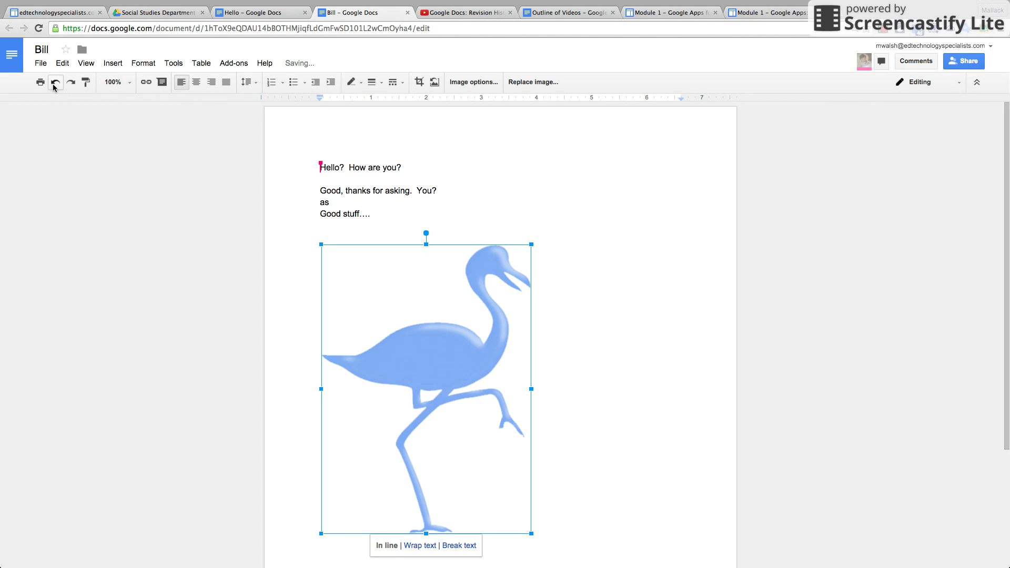
left_click(55, 82)
left_click(55, 83)
left_click(55, 83)
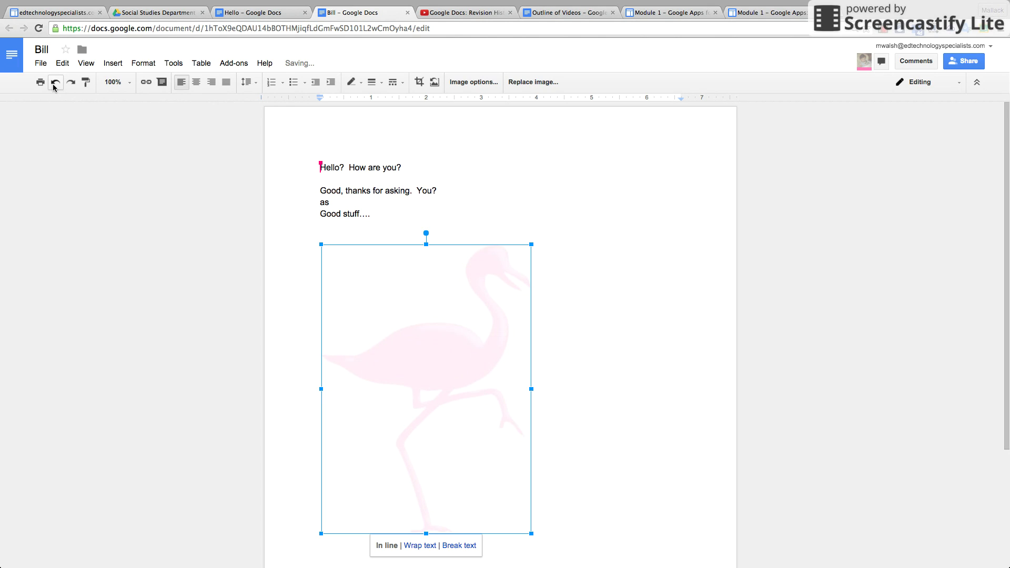
left_click(55, 83)
left_click(55, 82)
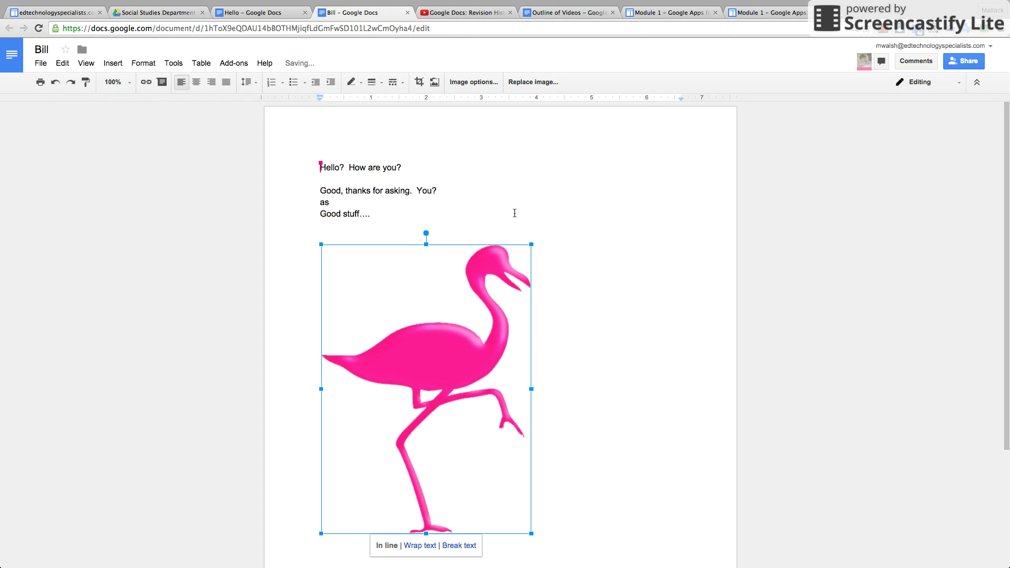
left_click(885, 31)
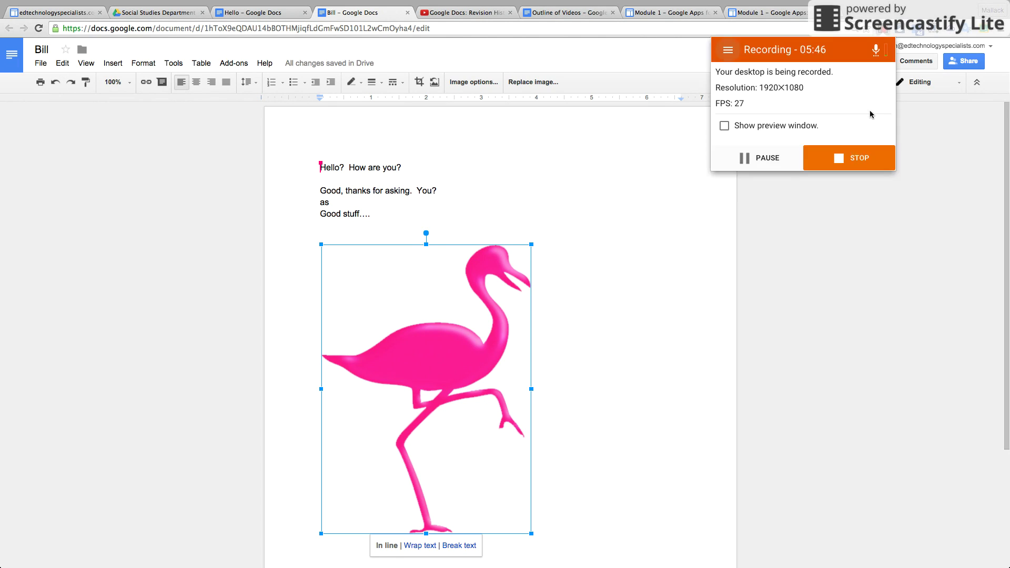
left_click(617, 293)
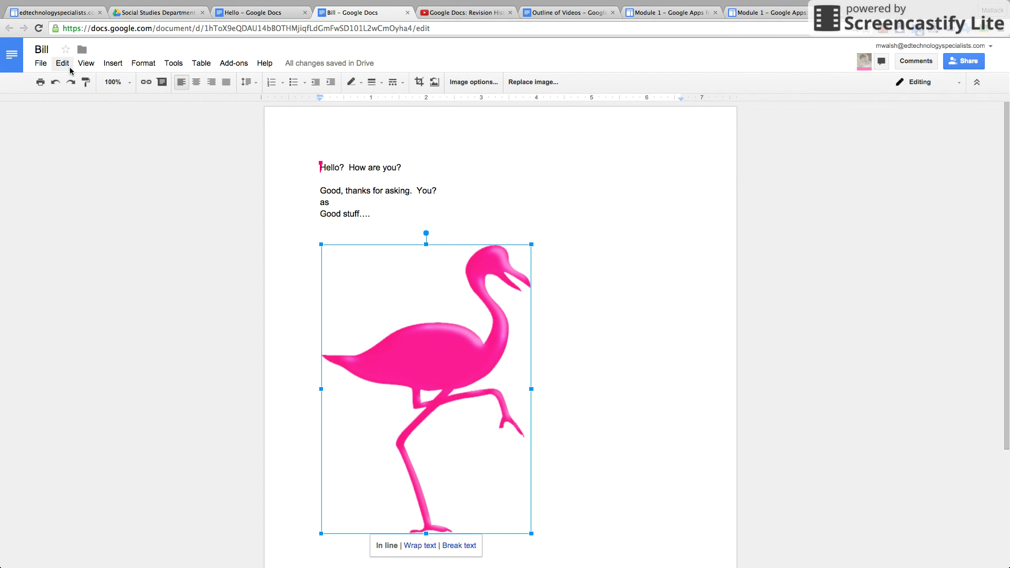
left_click(111, 64)
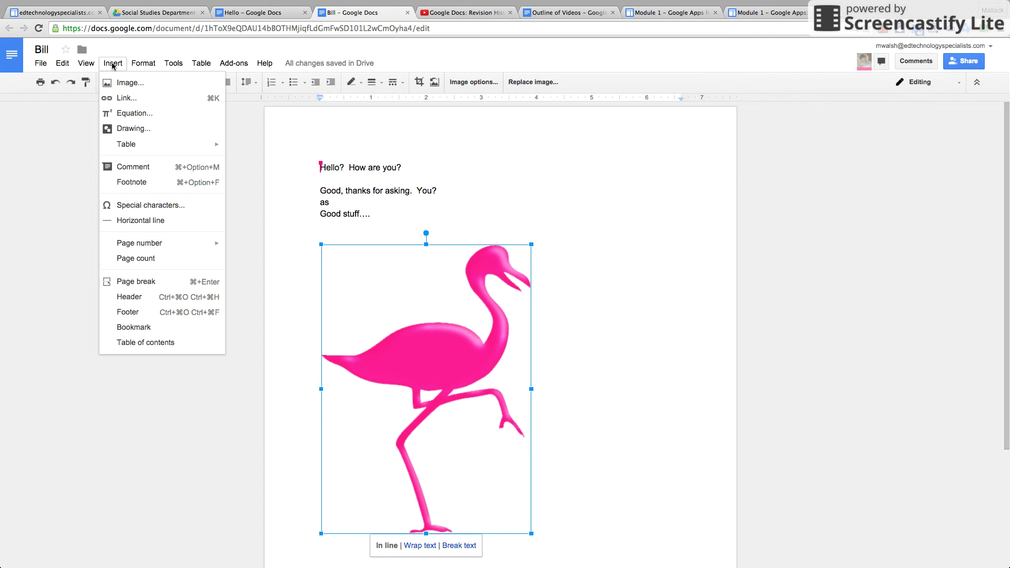
left_click(127, 99)
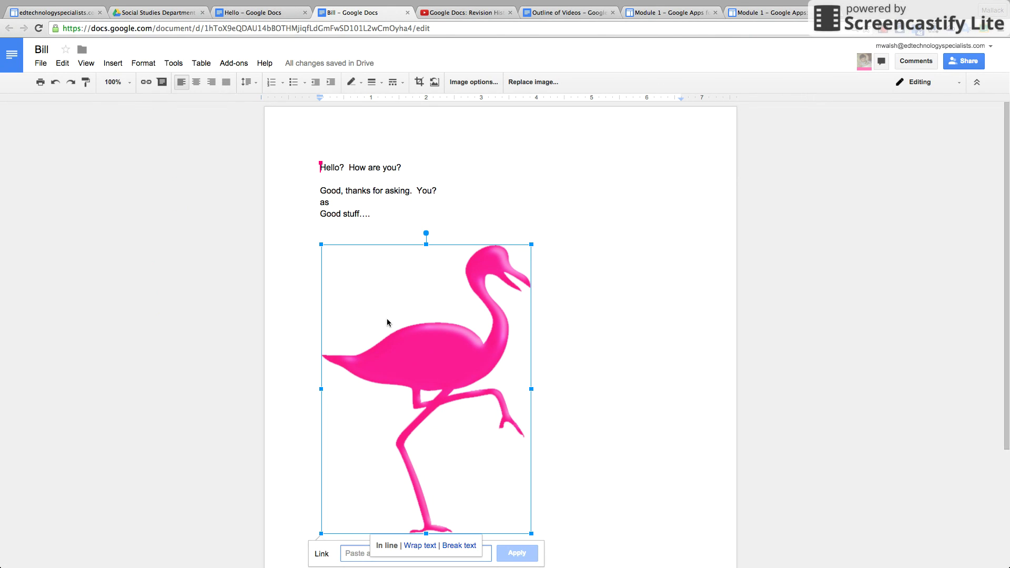
scroll(628, 469, "down", 3)
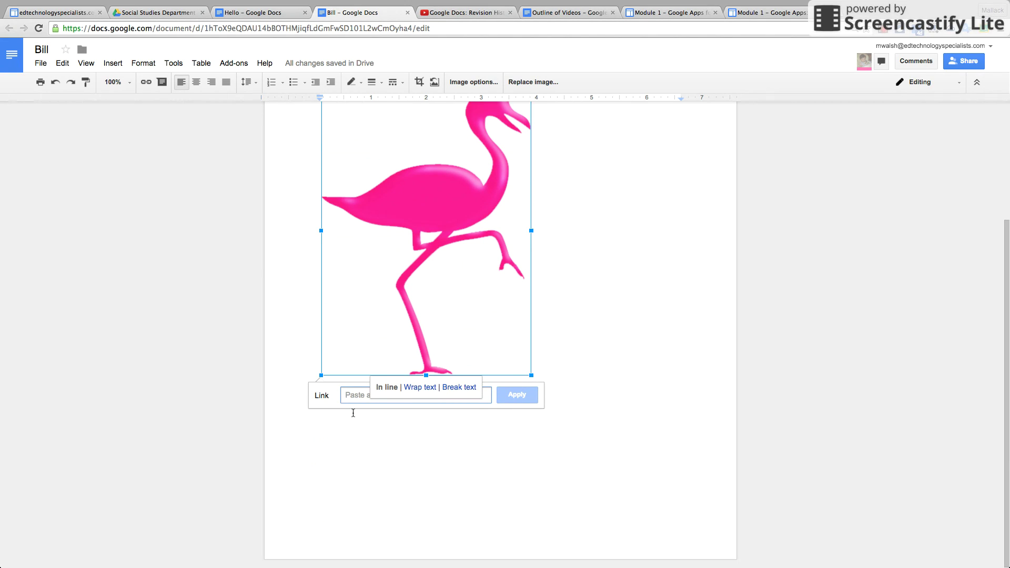
type("s")
key("BackSpace")
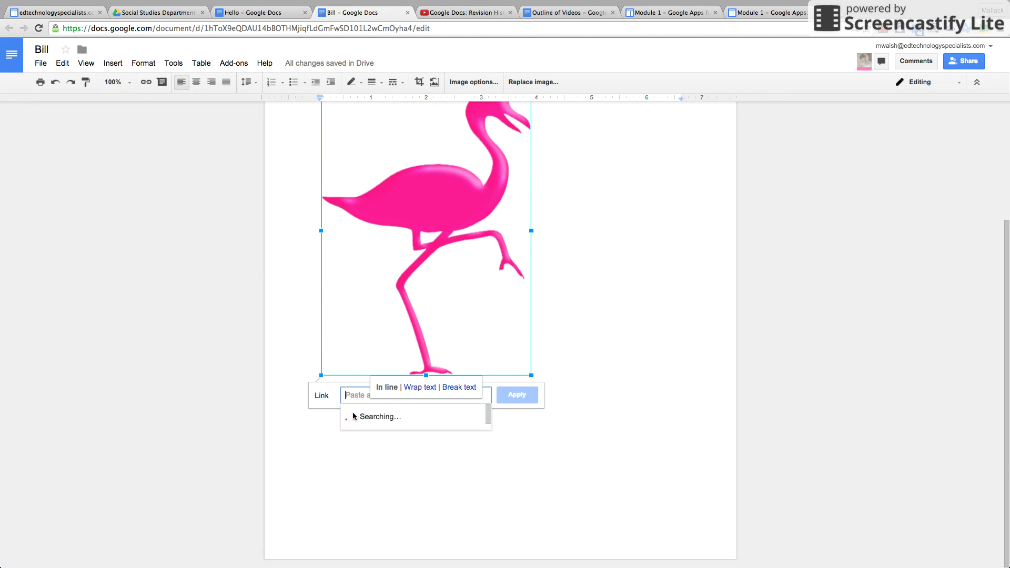
type("www.go")
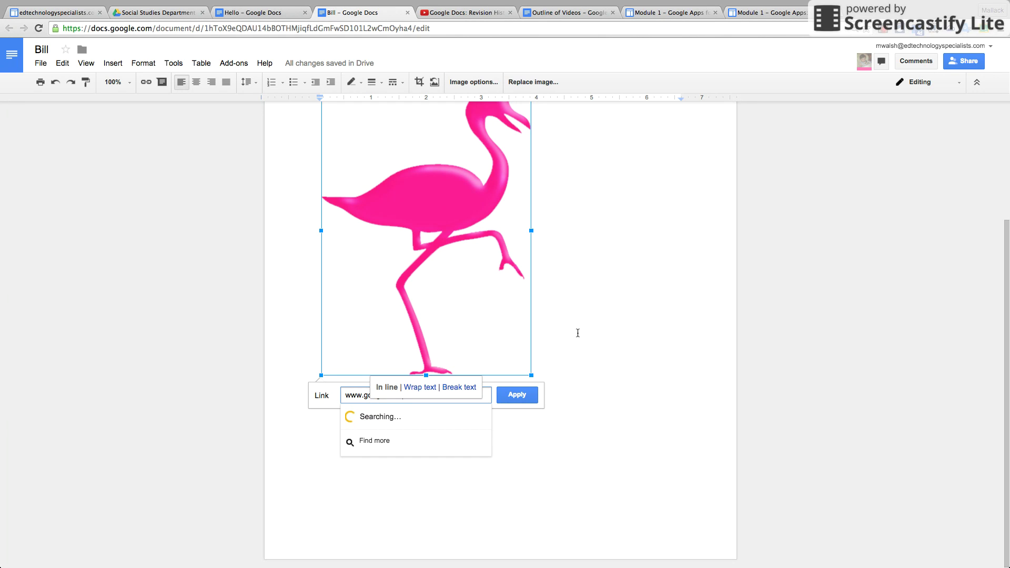
left_click(400, 418)
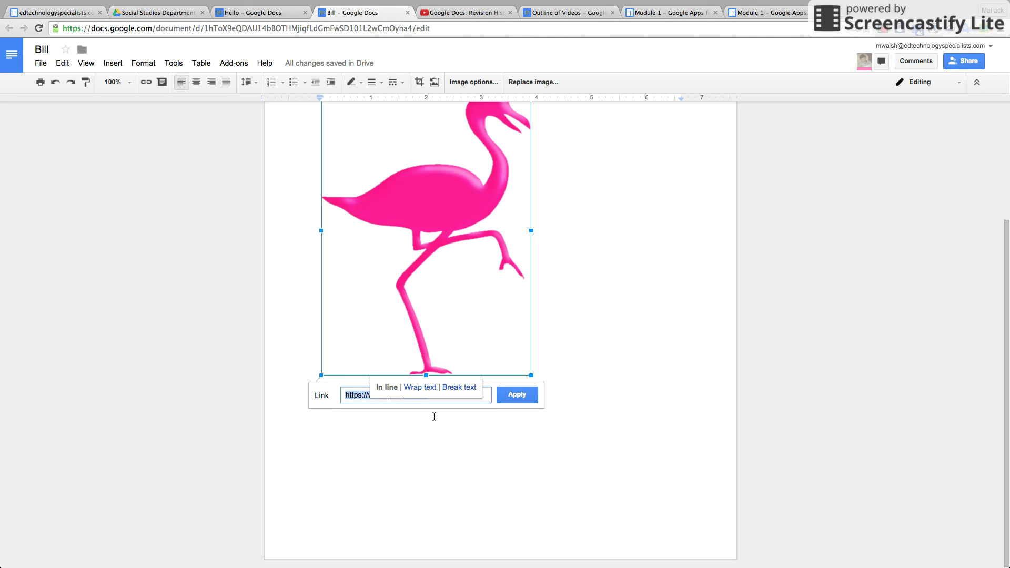
left_click(513, 395)
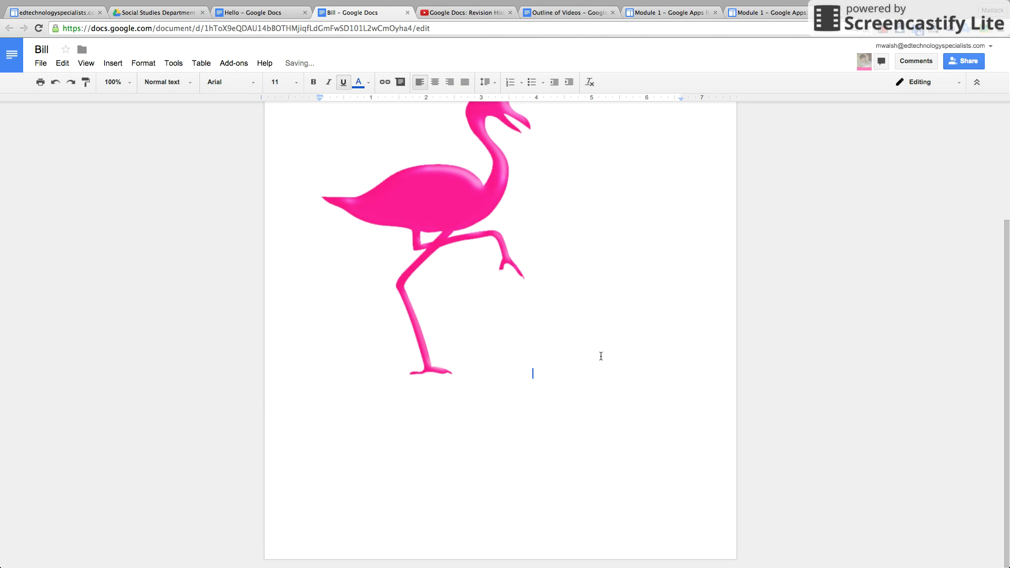
Verify and re-apply the flamingo's Google link, and add an empty line below the image.
left_click(497, 356)
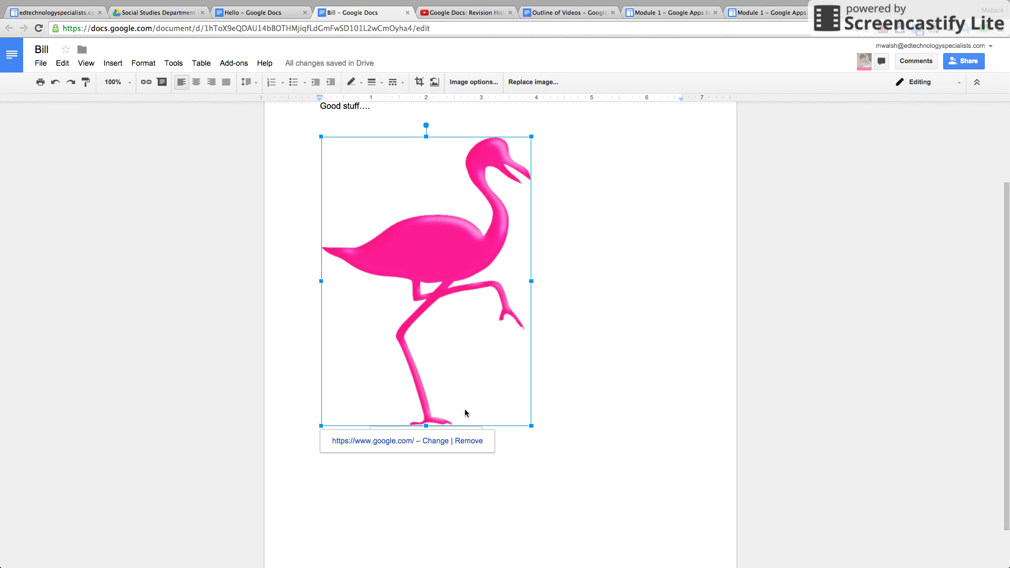
left_click(437, 443)
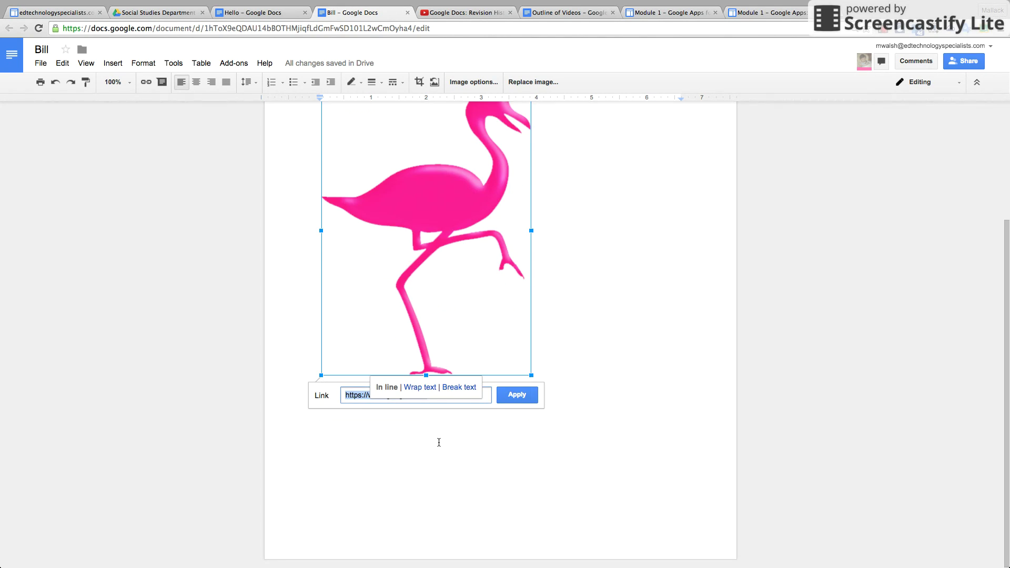
left_click(517, 395)
left_click(466, 264)
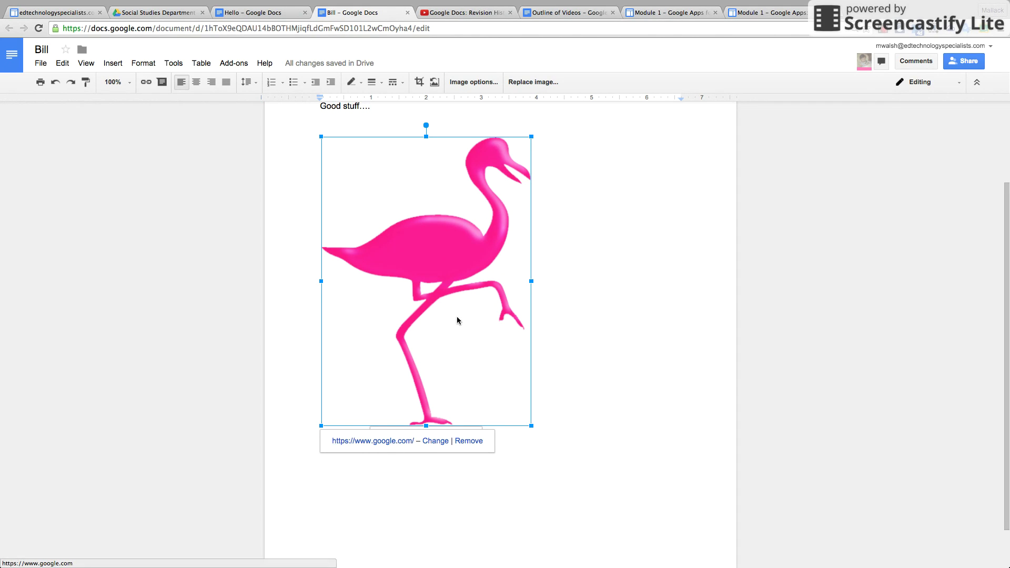
left_click(572, 347)
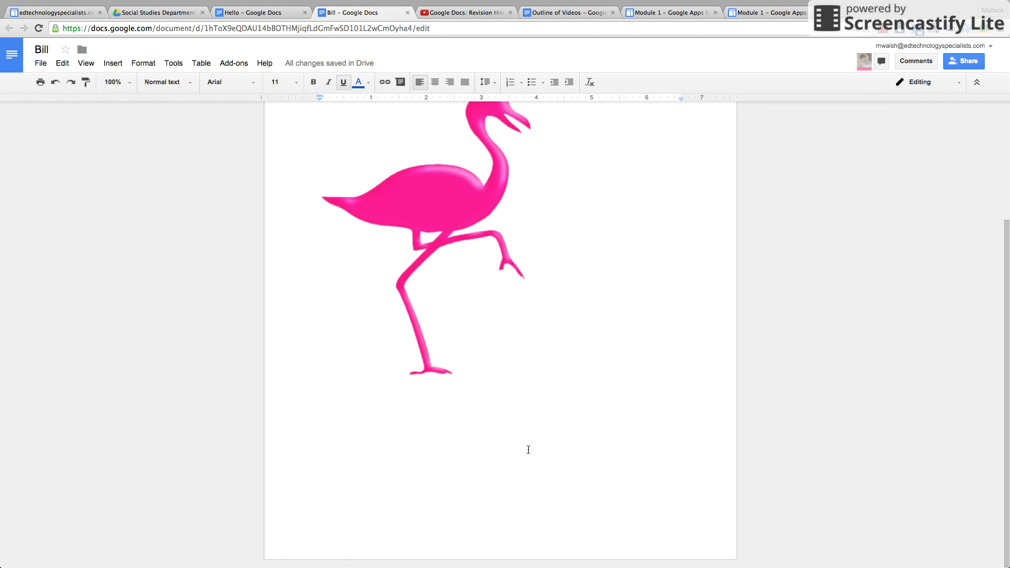
key("Return")
left_click(393, 336)
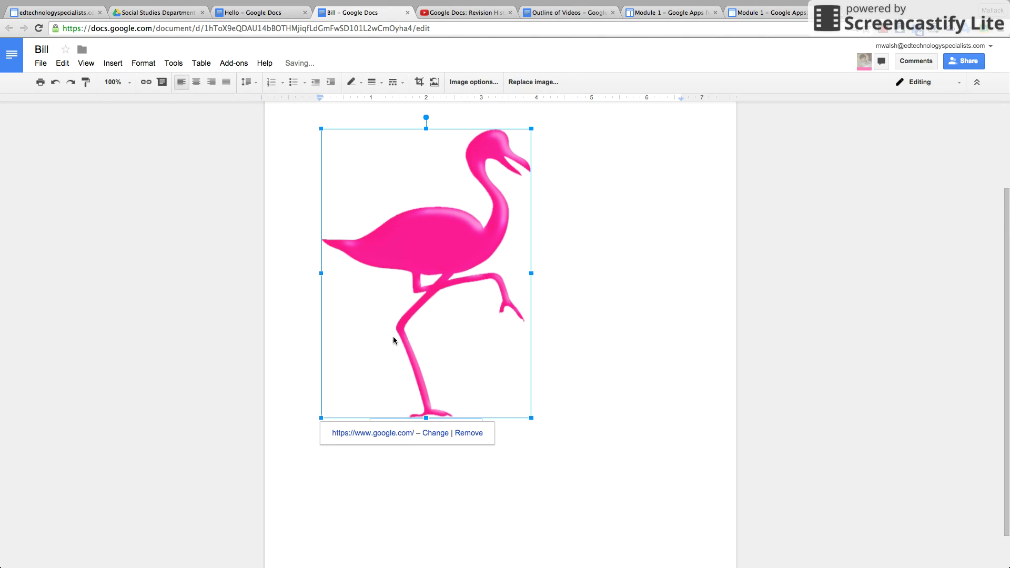
left_click(595, 444)
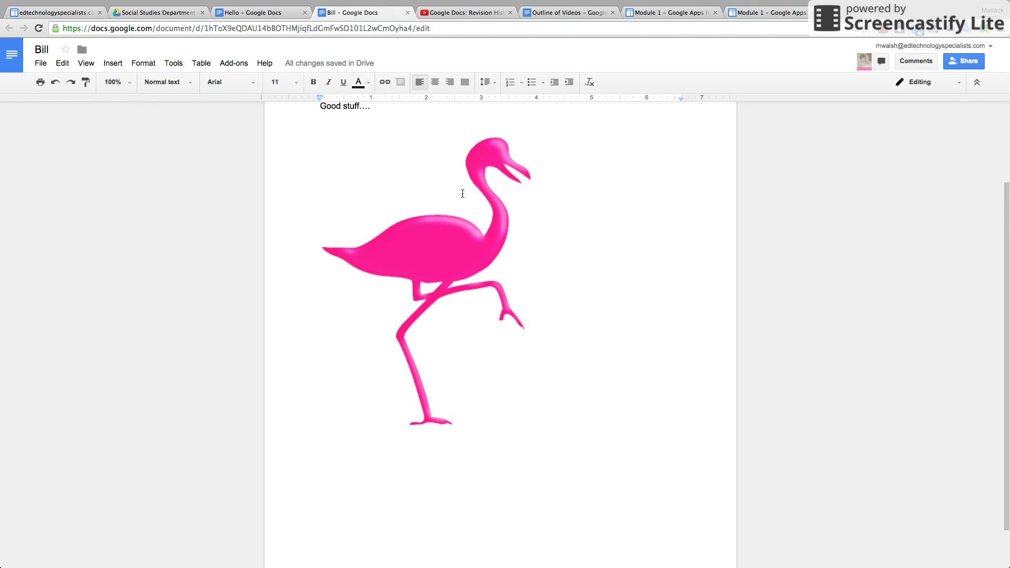
left_click(104, 65)
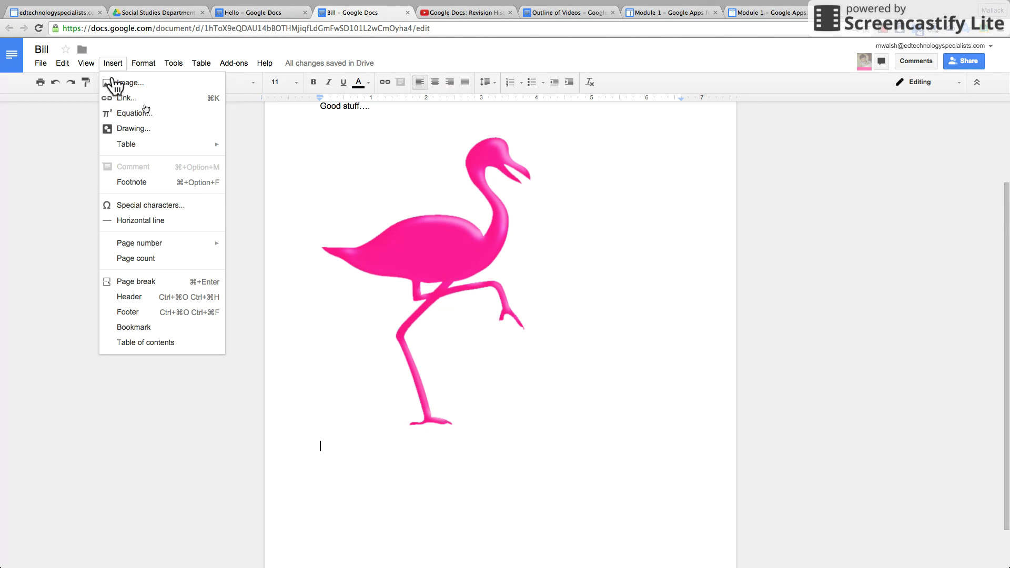
left_click(355, 492)
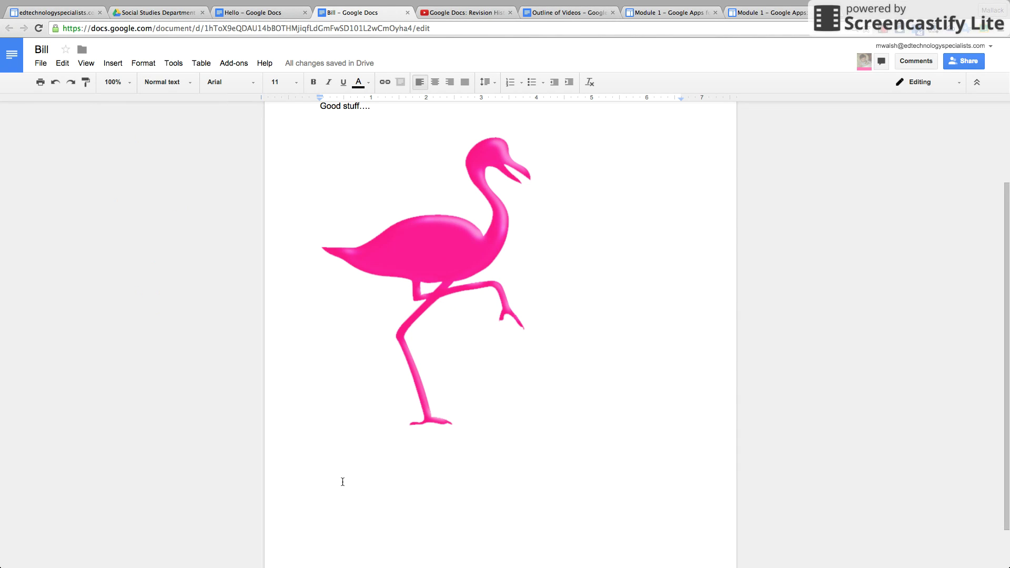
type("Bus")
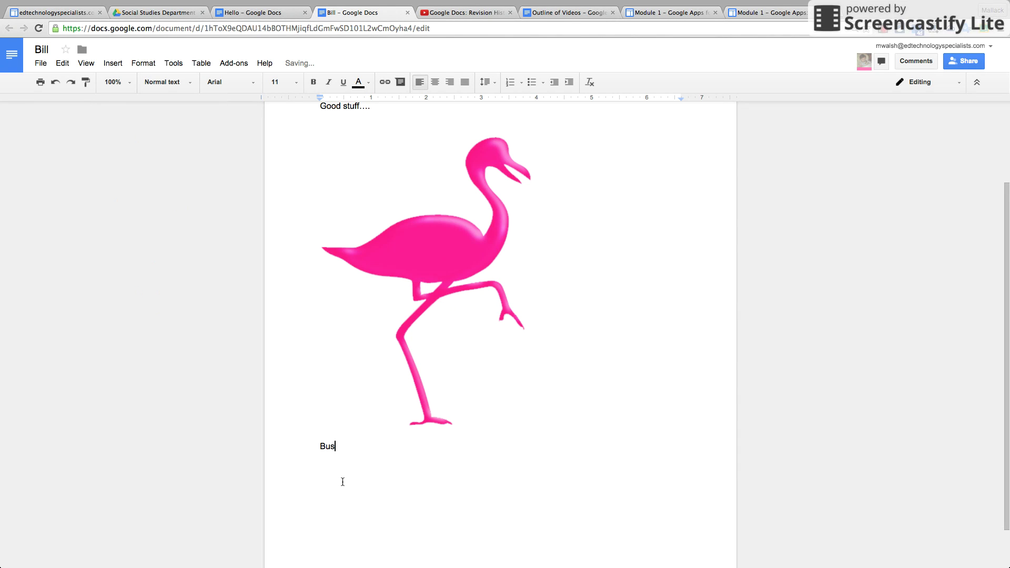
double_click(327, 447)
right_click(327, 450)
left_click(359, 402)
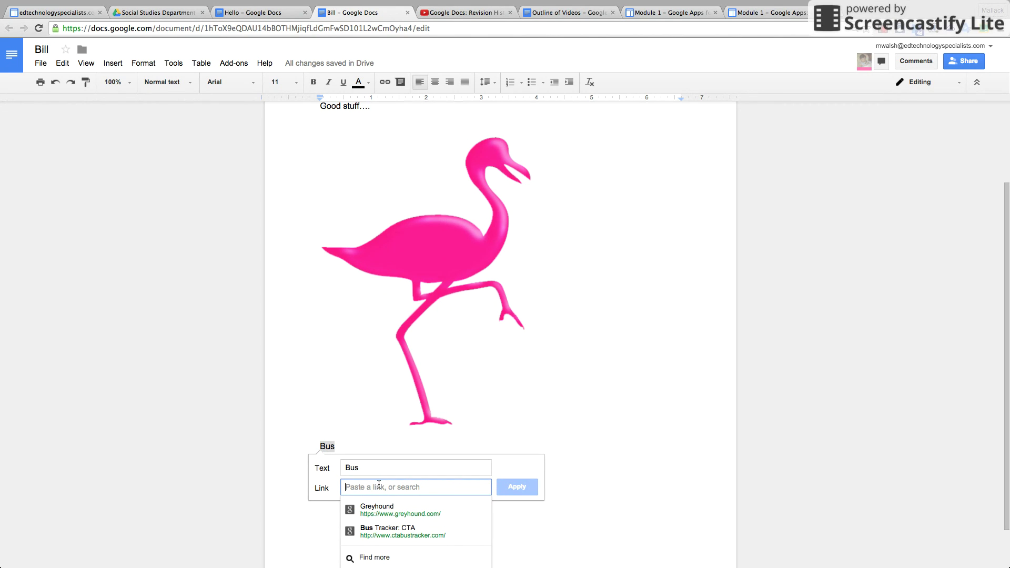
type("ww")
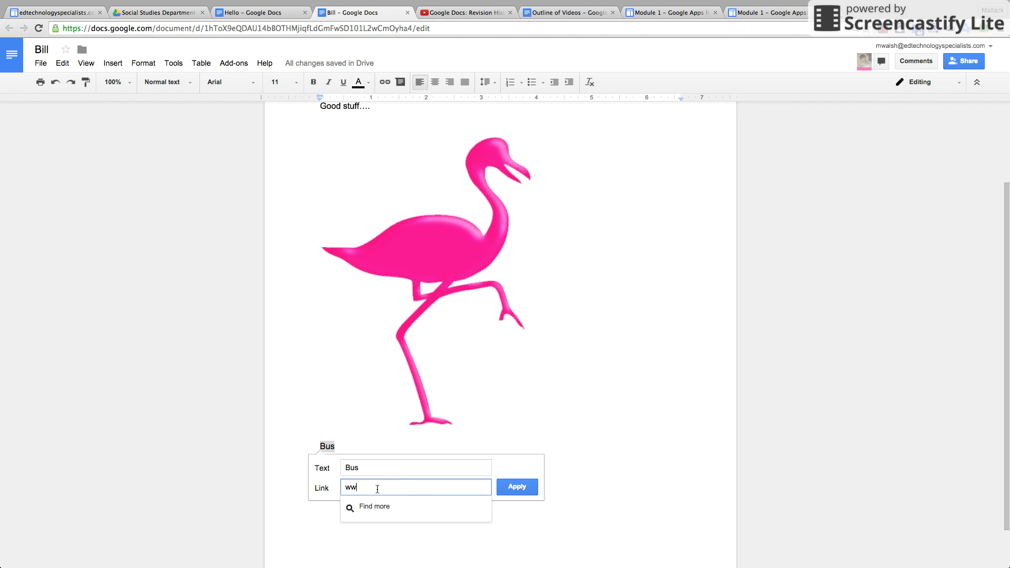
type("w.yahoo.com")
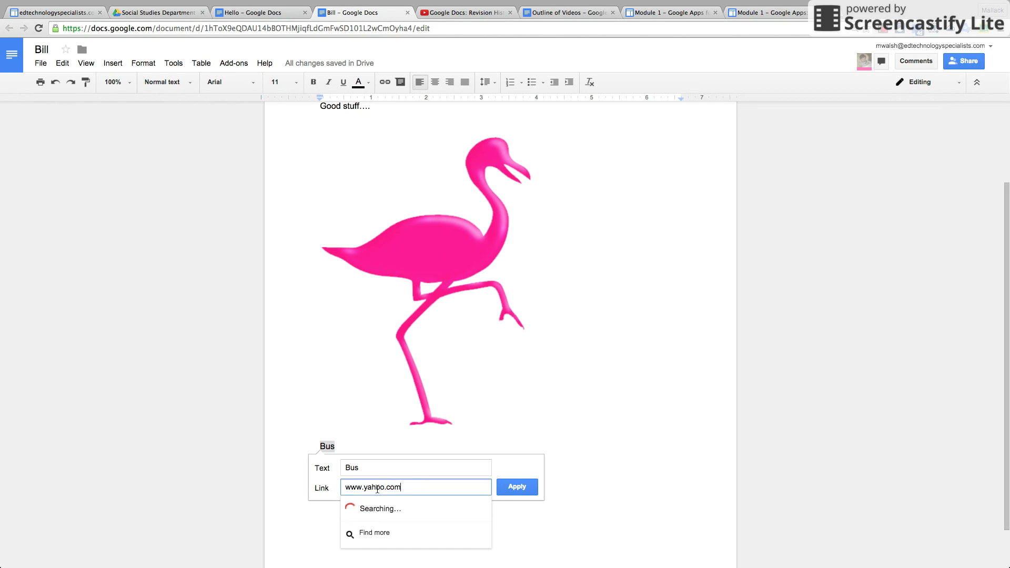
key("Return")
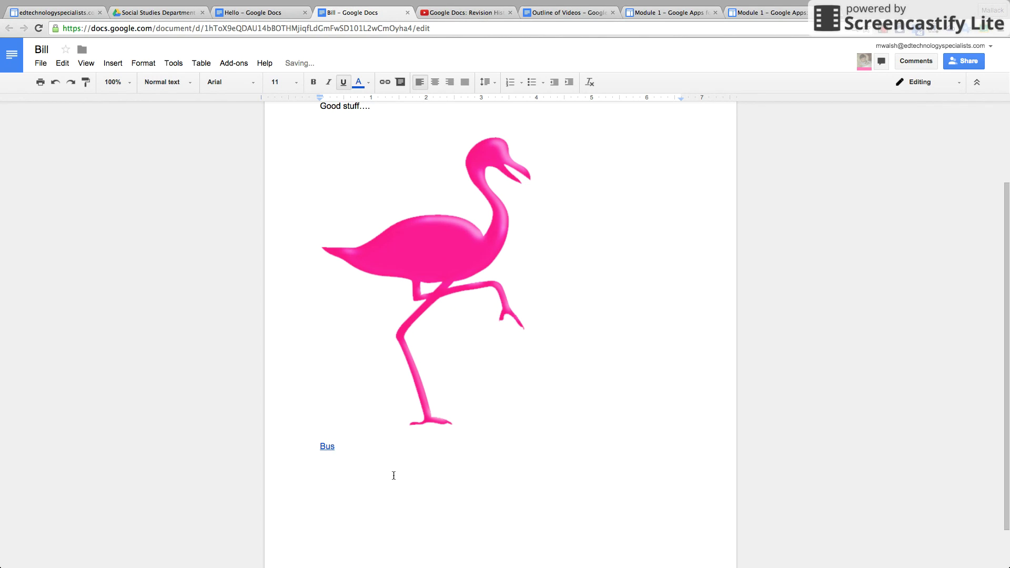
left_click(330, 447)
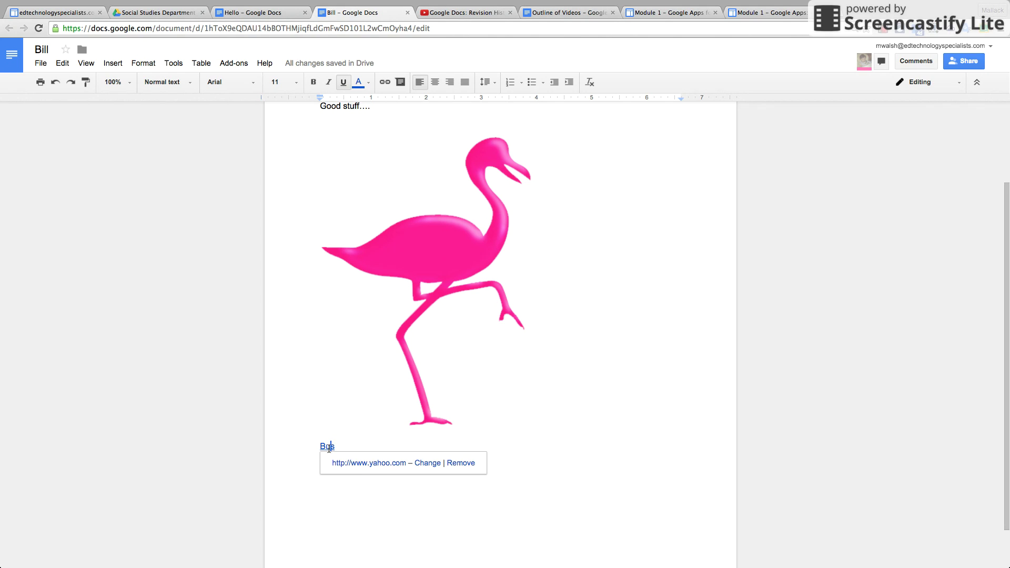
left_click(388, 496)
Insert a table below the Bus link, then undo it because it came out 9 columns wide.
left_click(112, 65)
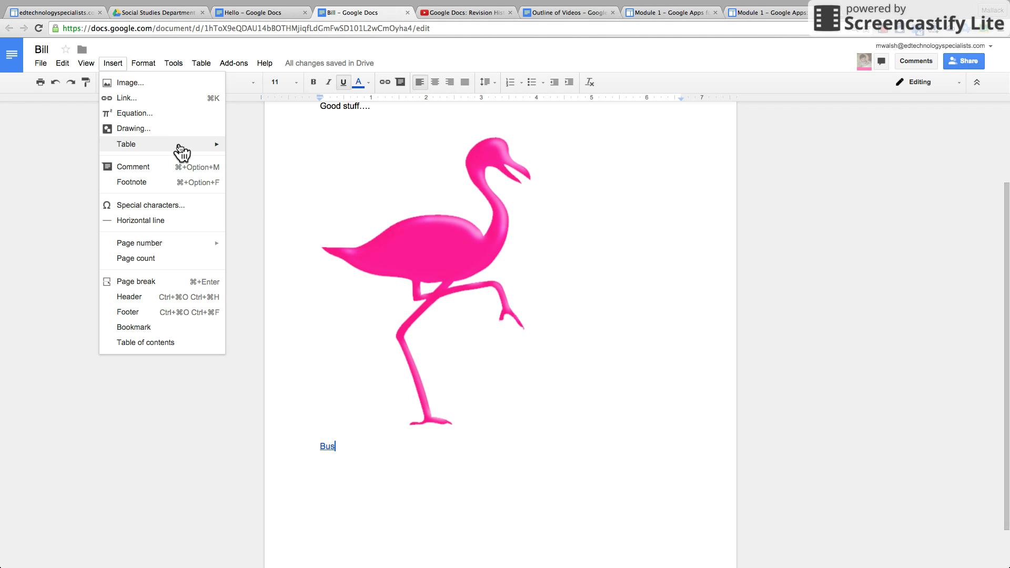
mouse_move(179, 146)
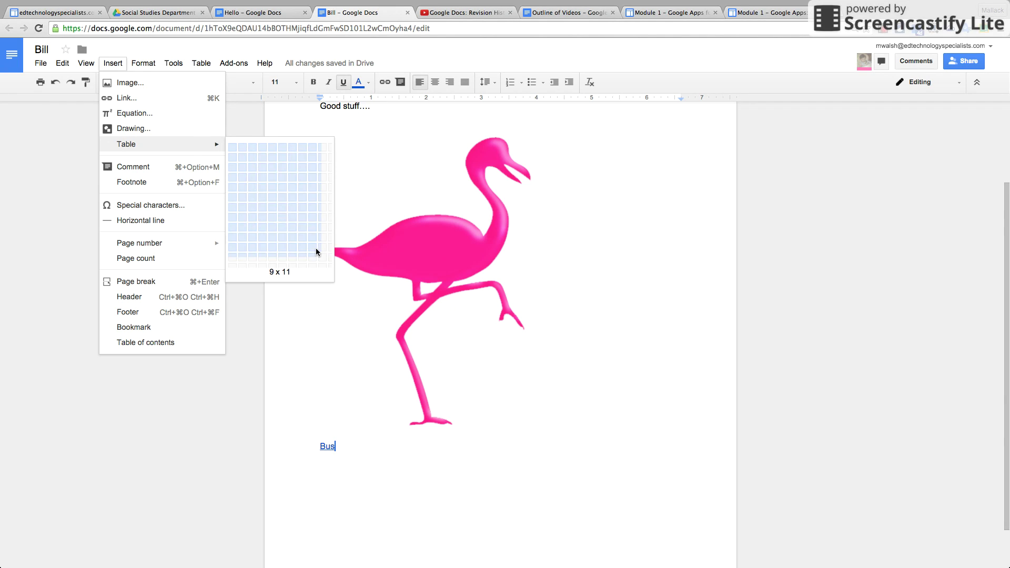
left_click(316, 247)
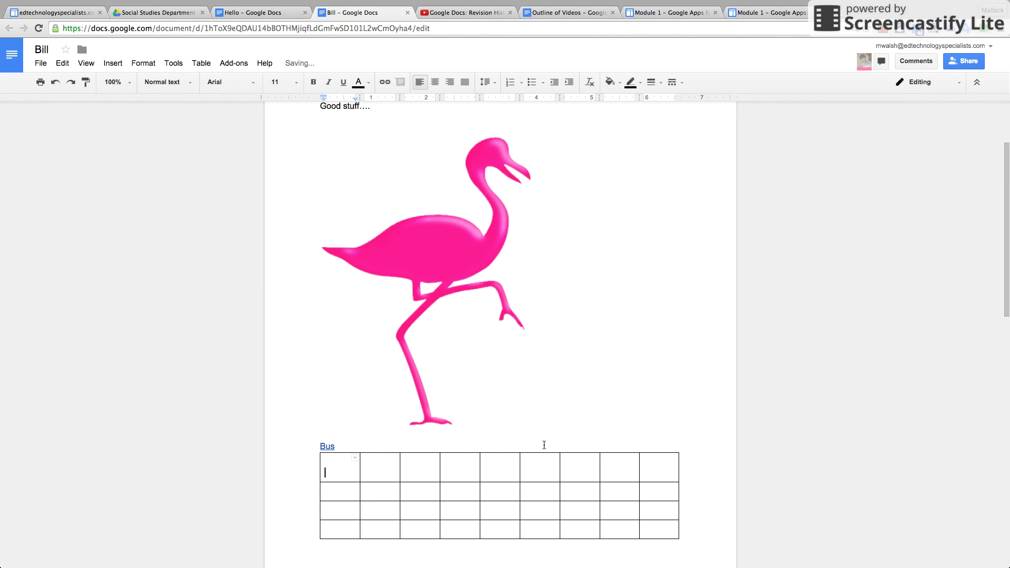
left_click(57, 84)
left_click(56, 82)
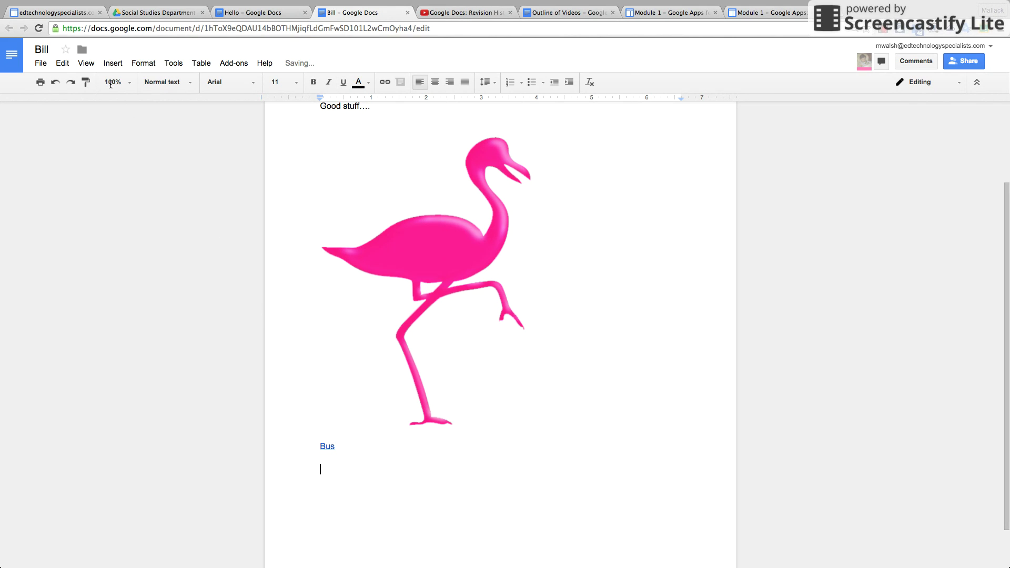
Insert a 3x3 table and fill its first row with Heading, Reason 1, Reason 2.
left_click(111, 70)
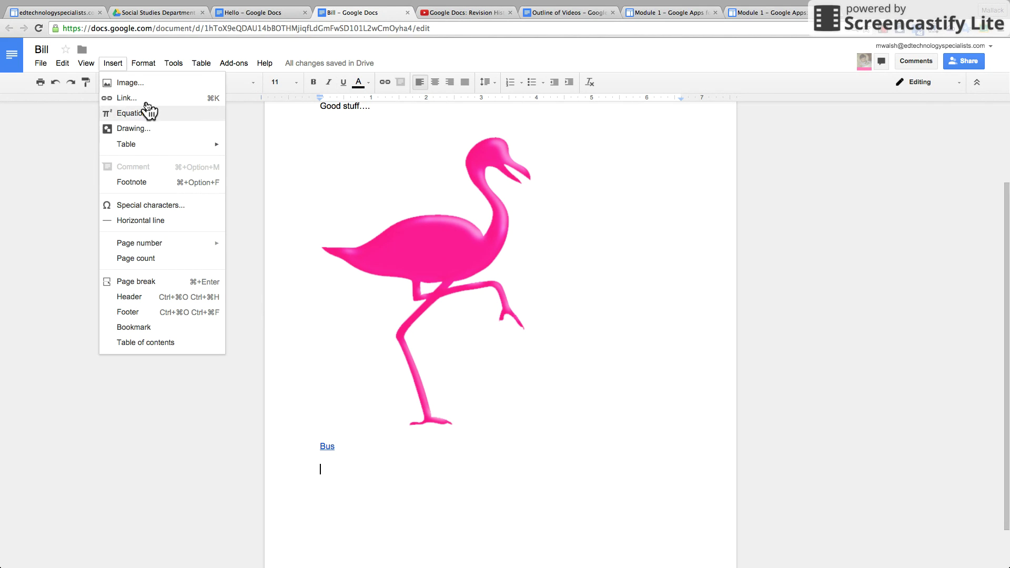
mouse_move(141, 146)
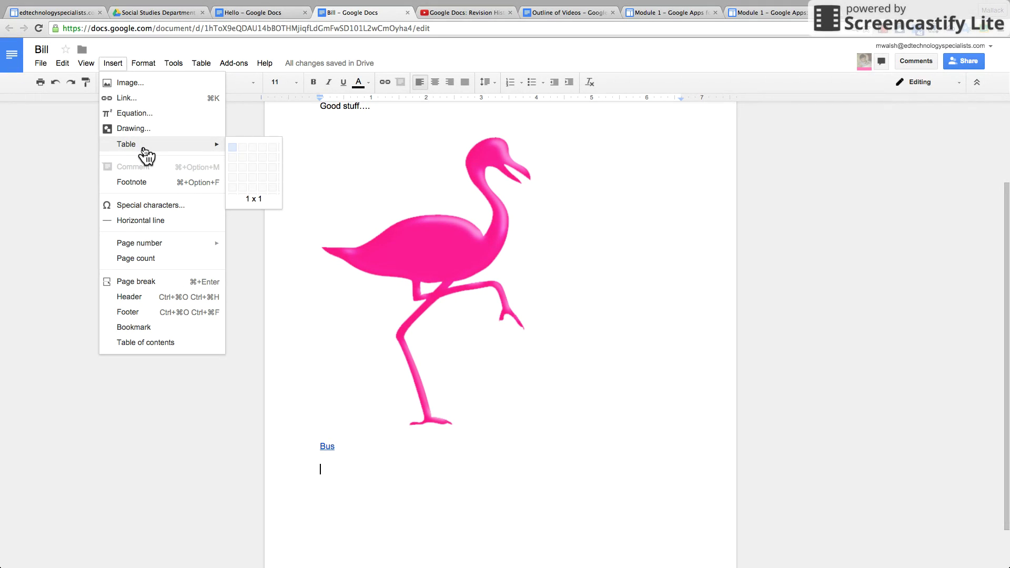
left_click(251, 168)
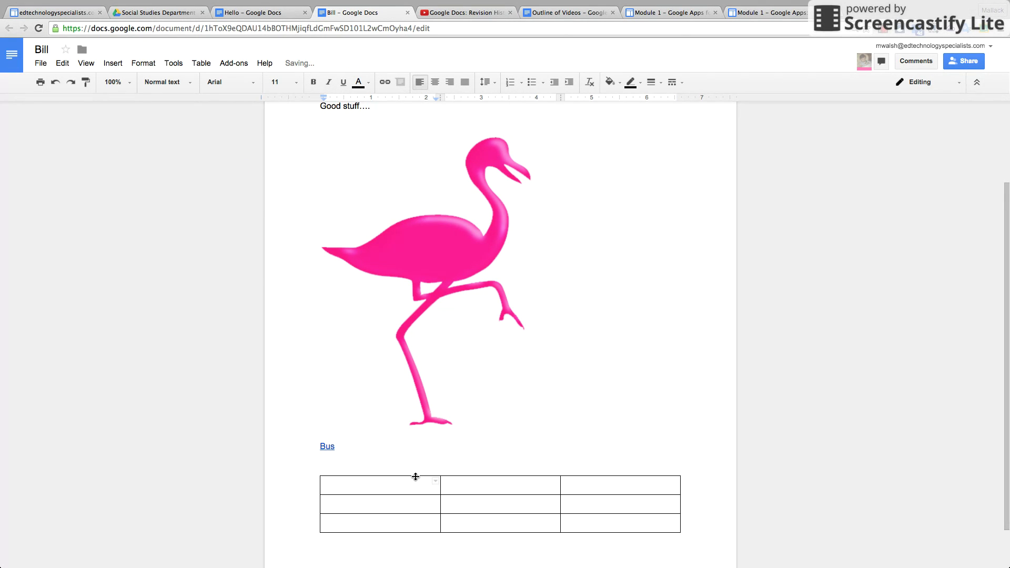
type("Heading")
key("Tab")
type("Reason 1")
key("Tab")
type("Rea")
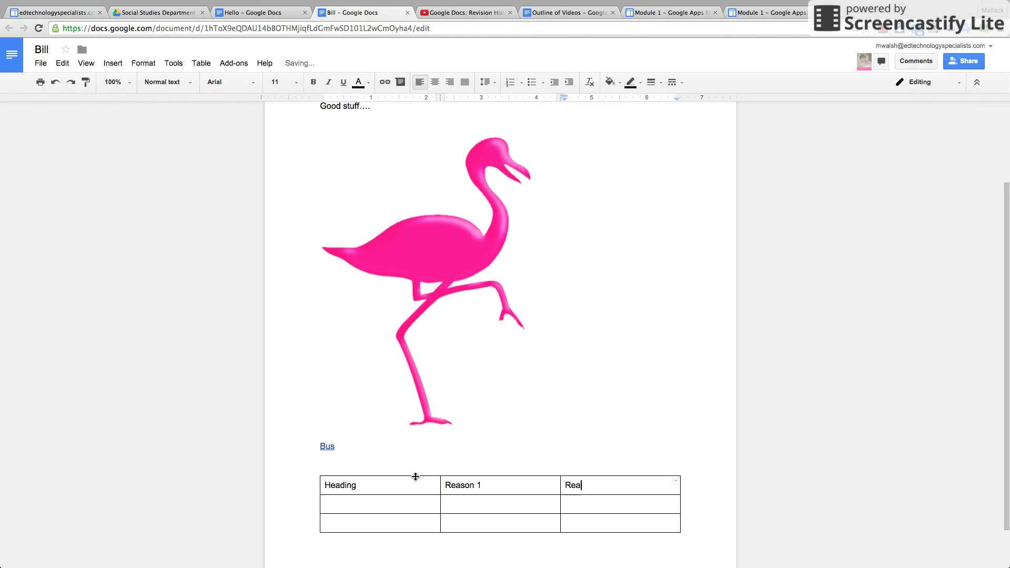
type("son 2")
key("Return")
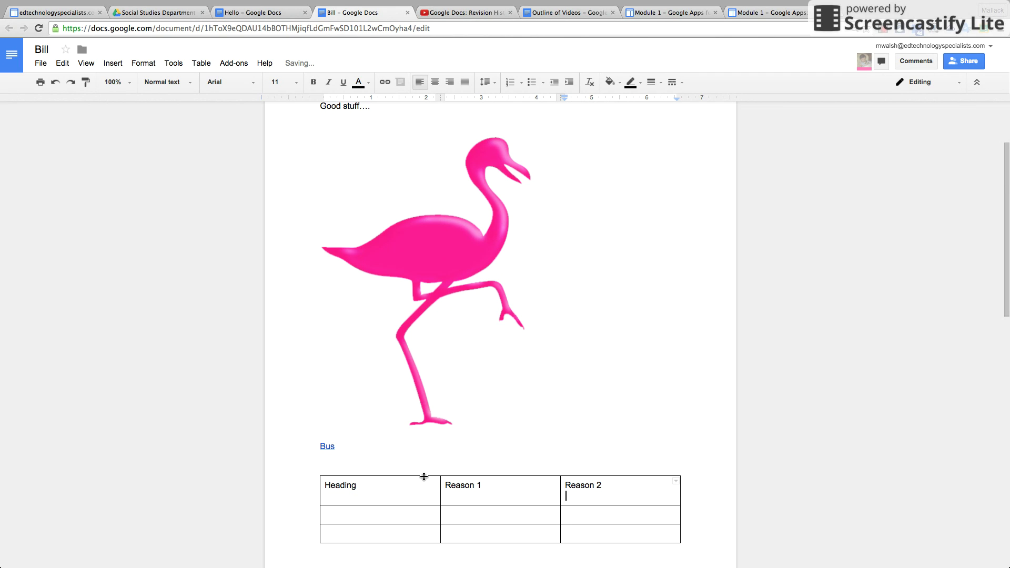
left_click(105, 63)
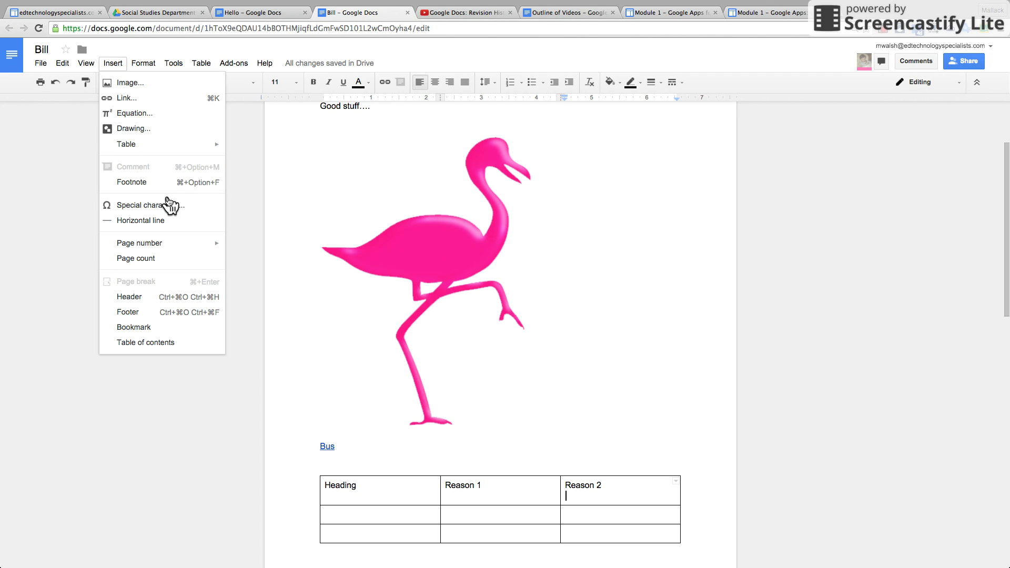
mouse_move(179, 244)
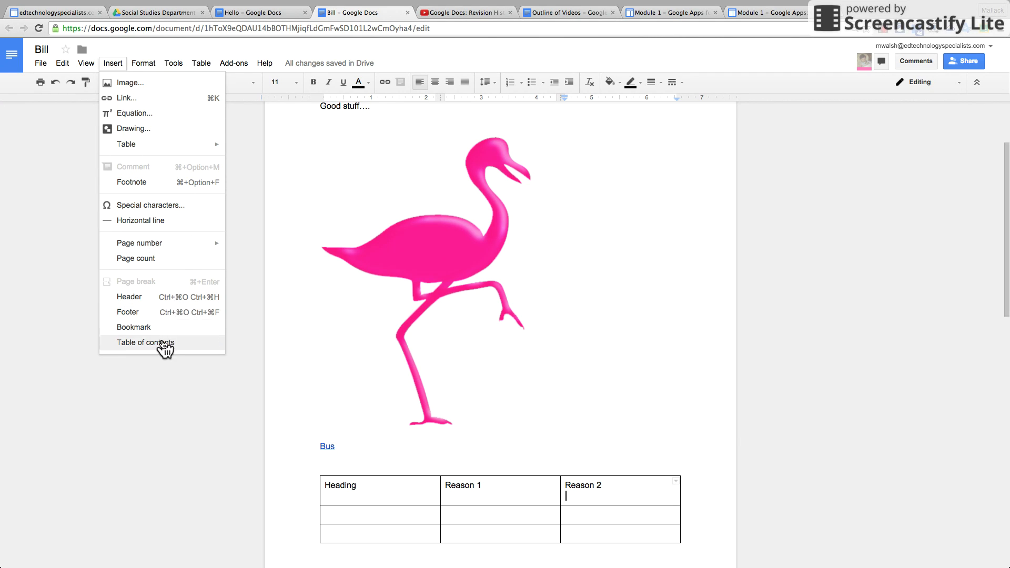
left_click(193, 429)
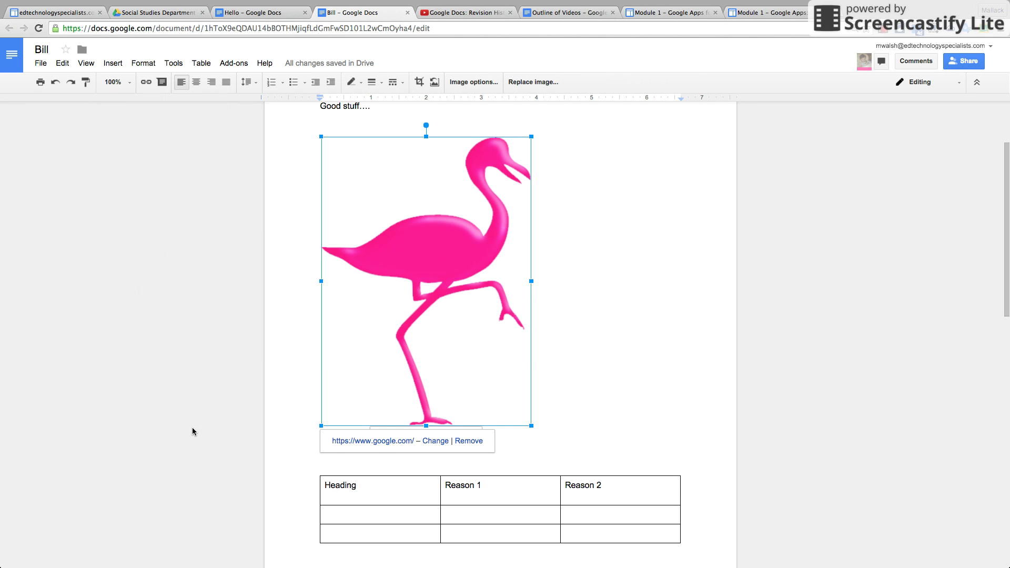
left_click(686, 509)
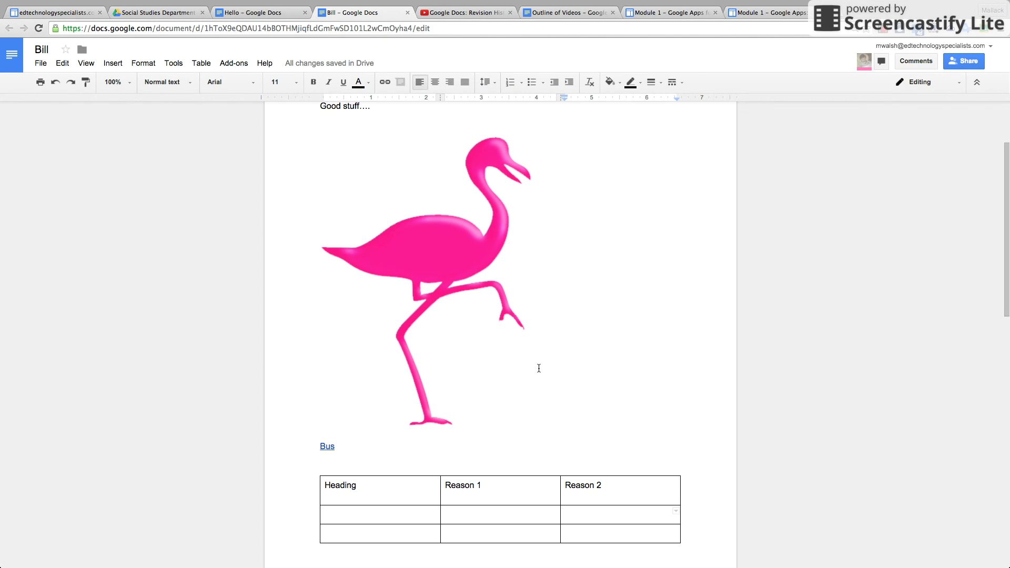
left_click(465, 313)
right_click(440, 289)
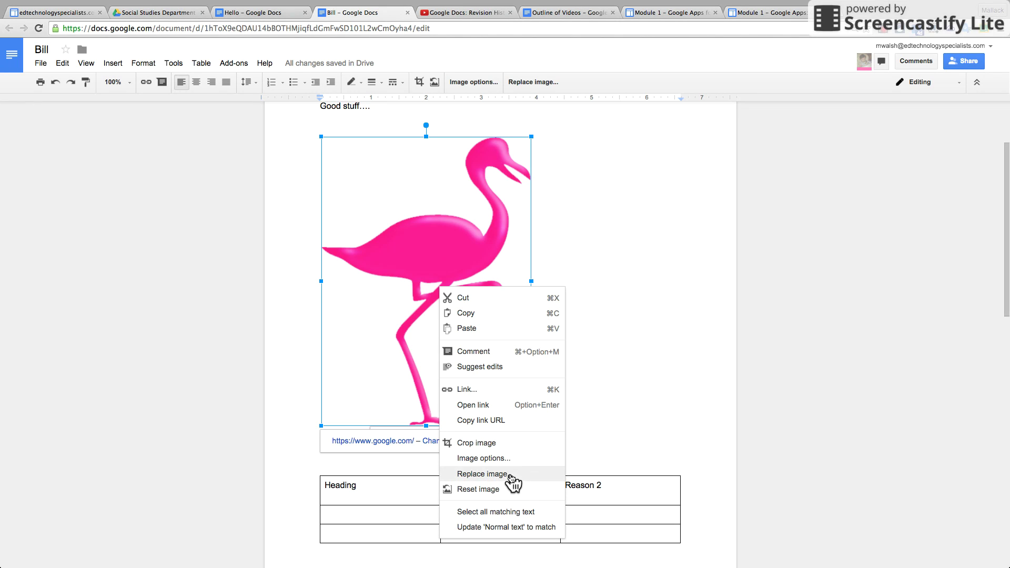
Reset the flamingo image to its original and place the caret on the blank second page.
left_click(500, 490)
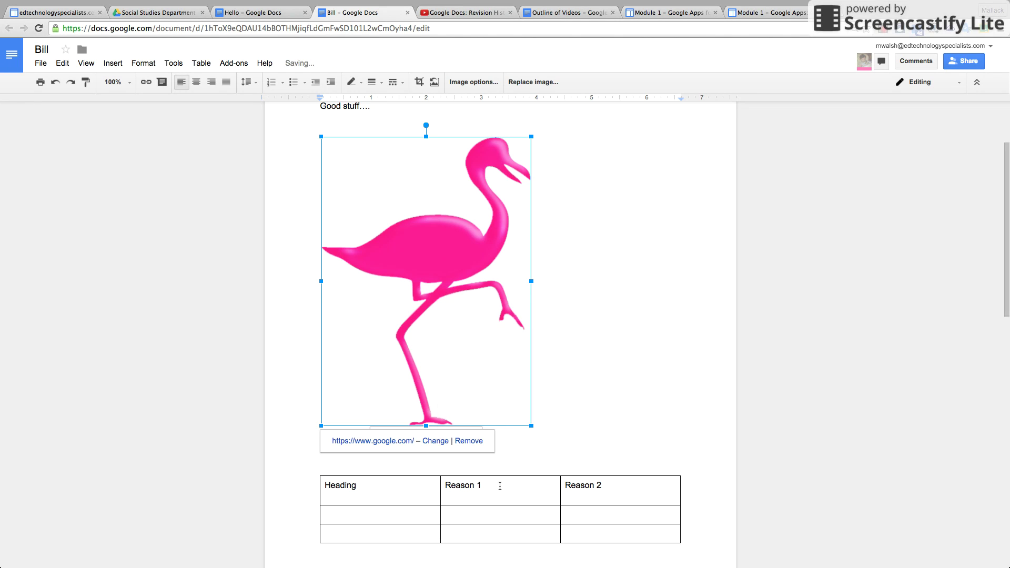
left_click(574, 324)
scroll(674, 345, "down", 3)
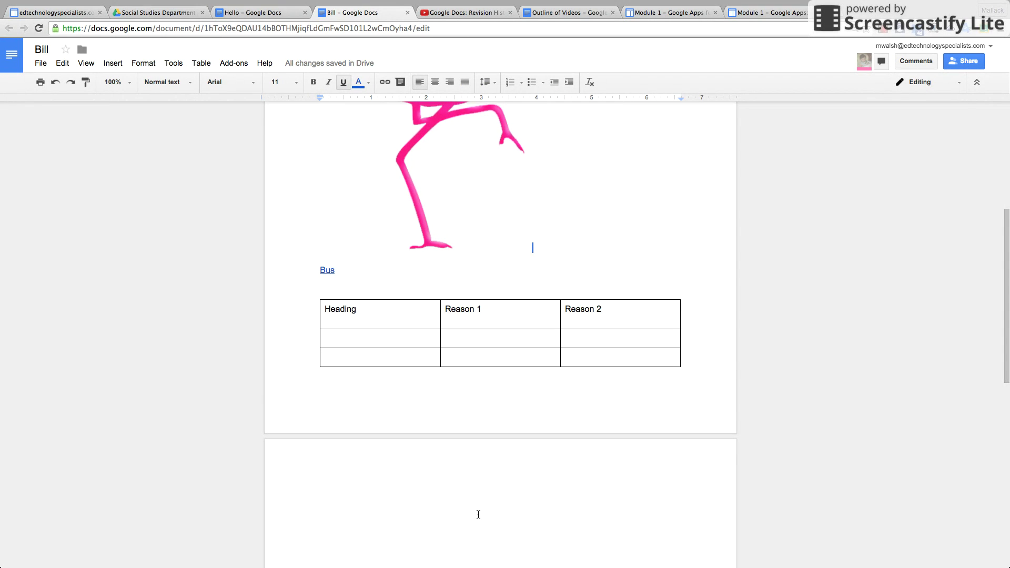
scroll(479, 514, "up", 3)
scroll(478, 514, "down", 8)
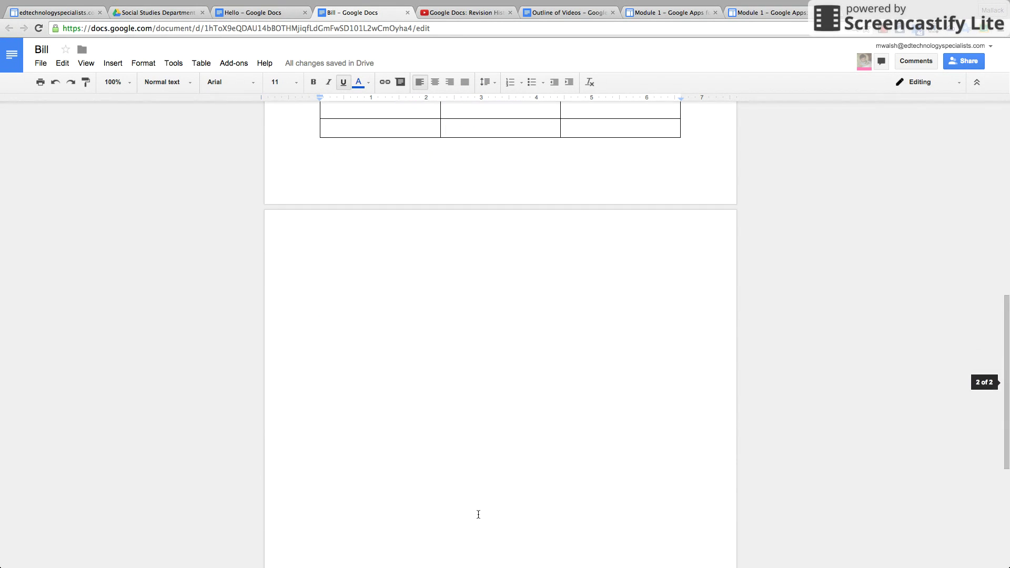
left_click(397, 242)
Clear the formatting at the caret on page two using Format > Clear formatting.
left_click(115, 63)
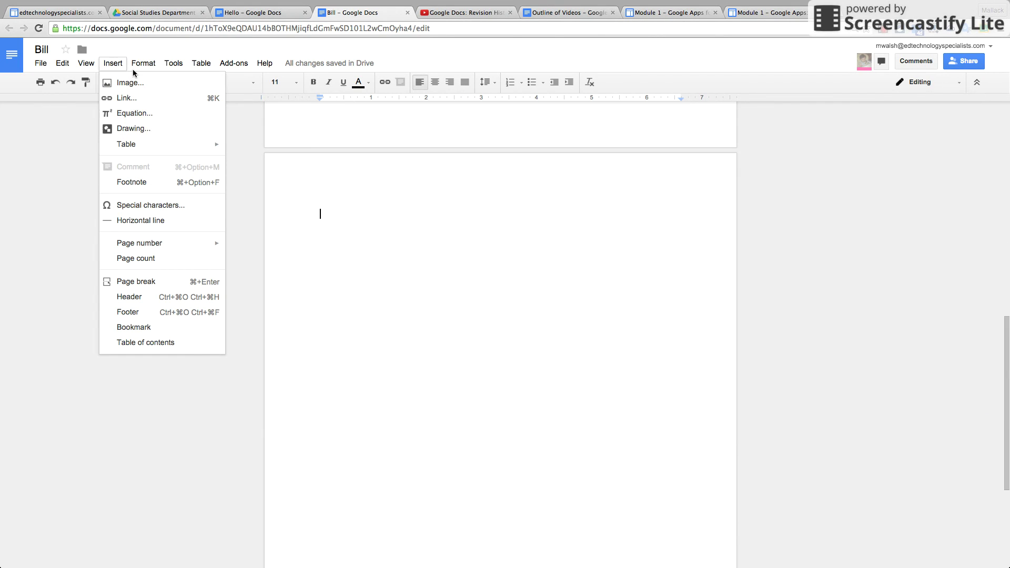
mouse_move(139, 65)
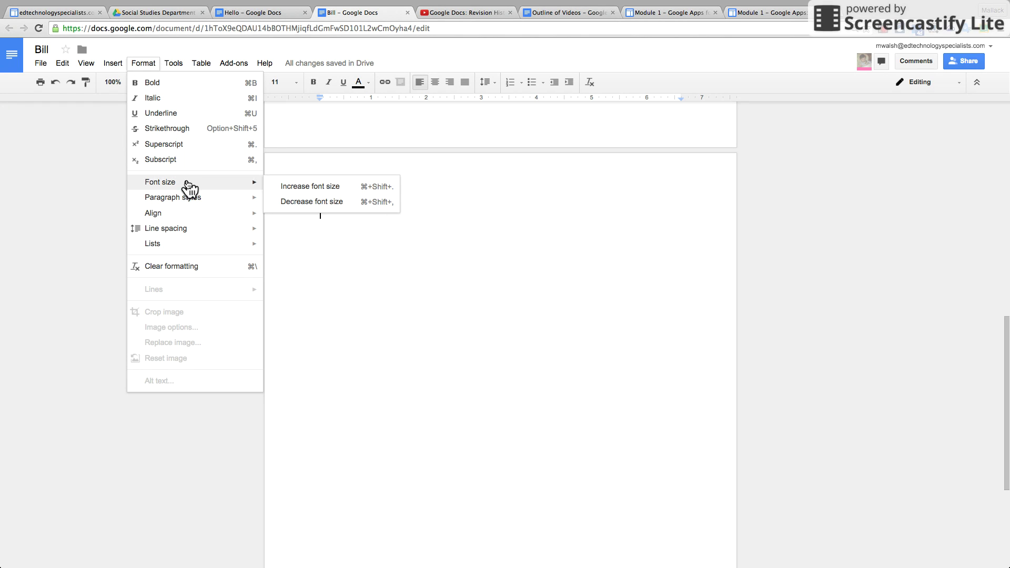
mouse_move(192, 200)
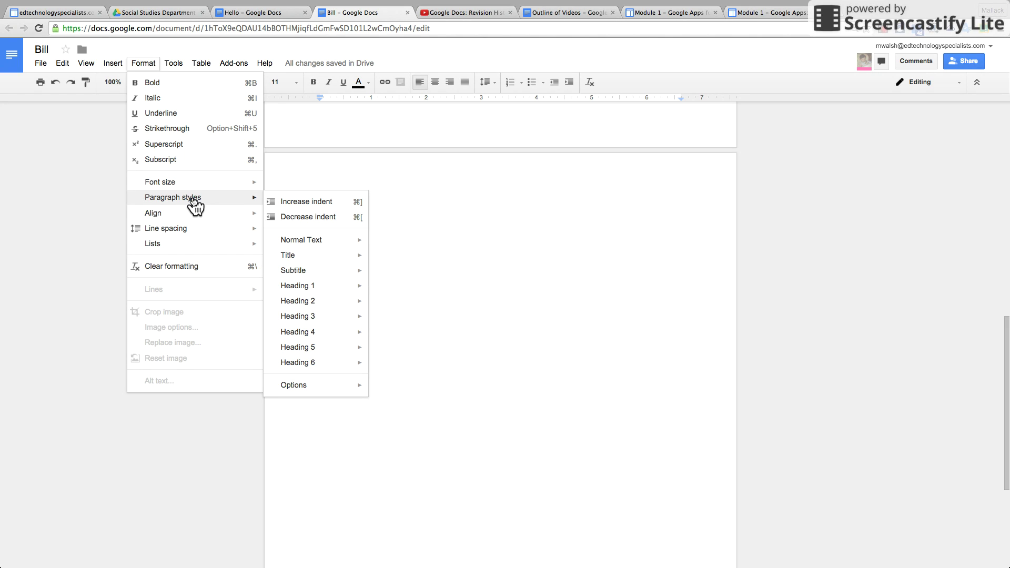
mouse_move(203, 230)
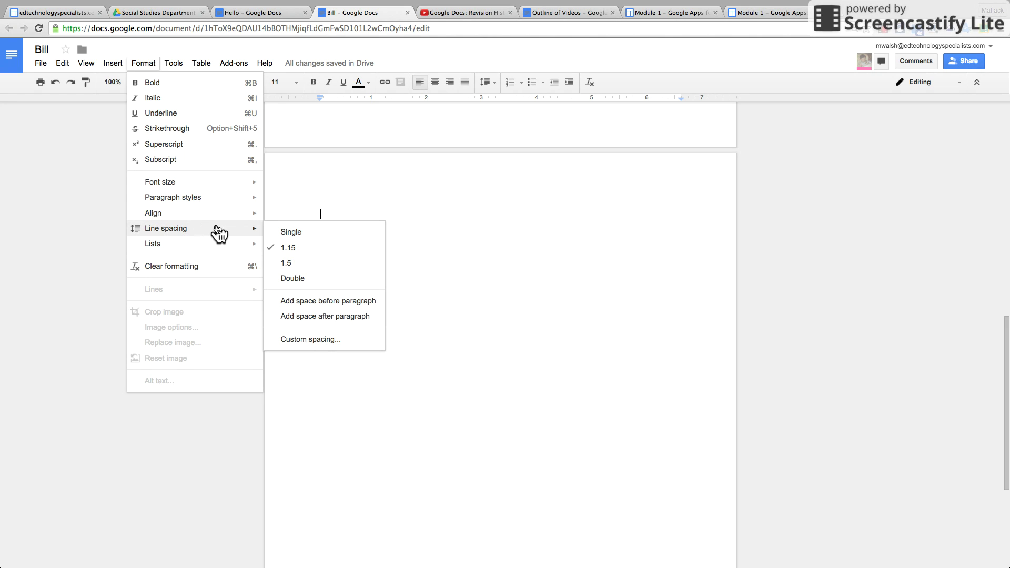
mouse_move(231, 216)
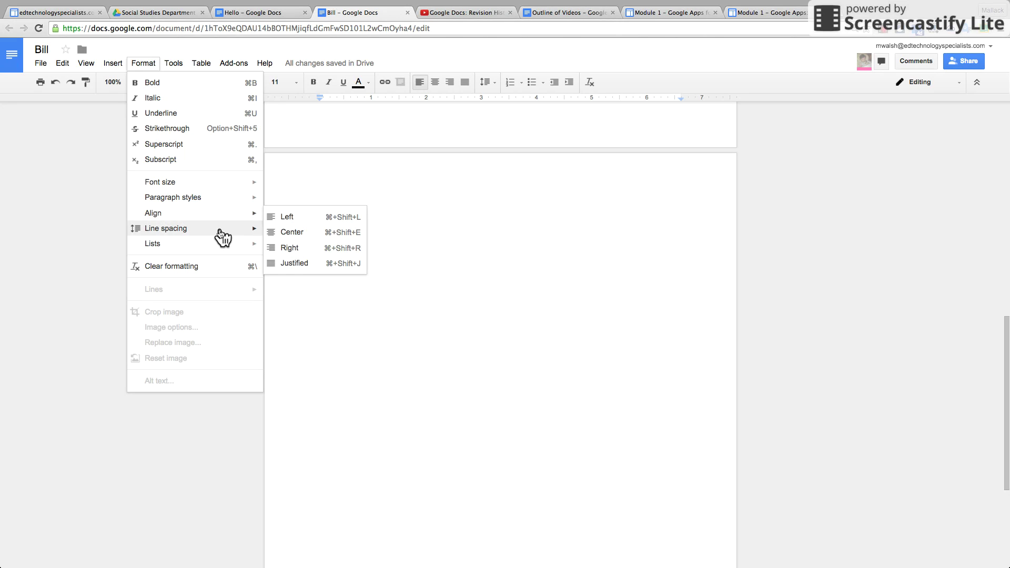
left_click(215, 268)
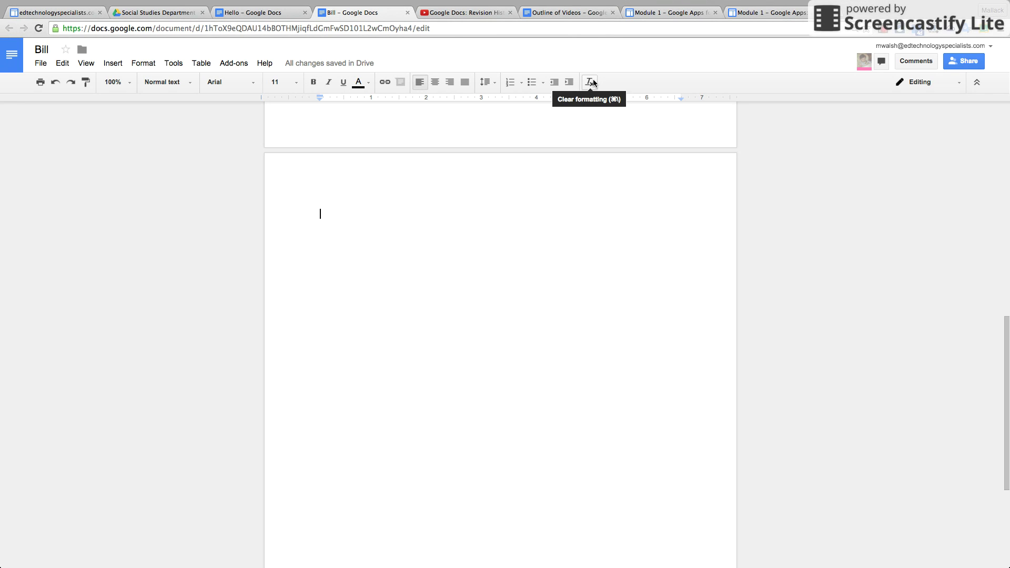
Start an I. A. 1. numbered list with item Heading and indented sub-item Detail 1.
left_click(521, 83)
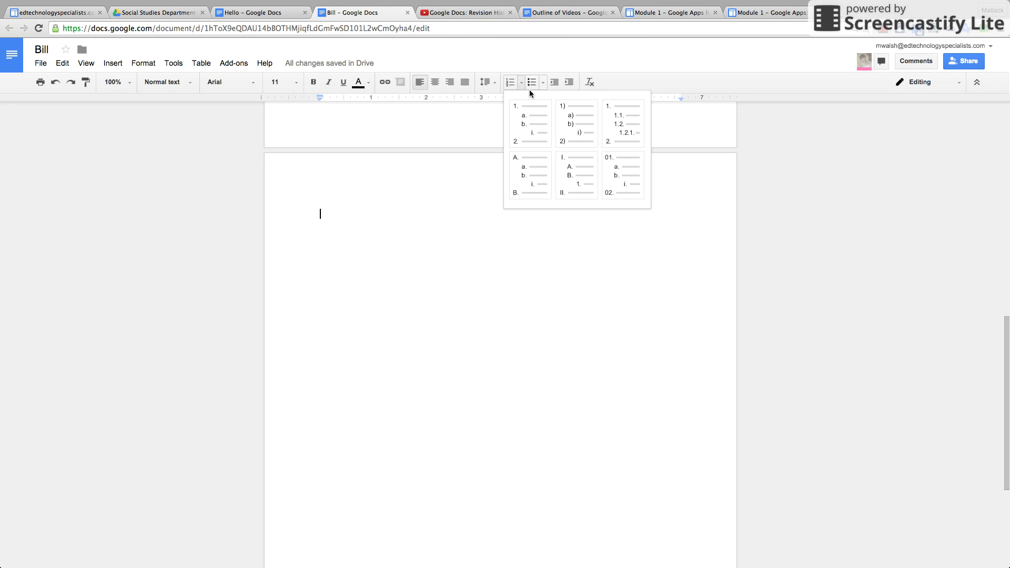
left_click(582, 184)
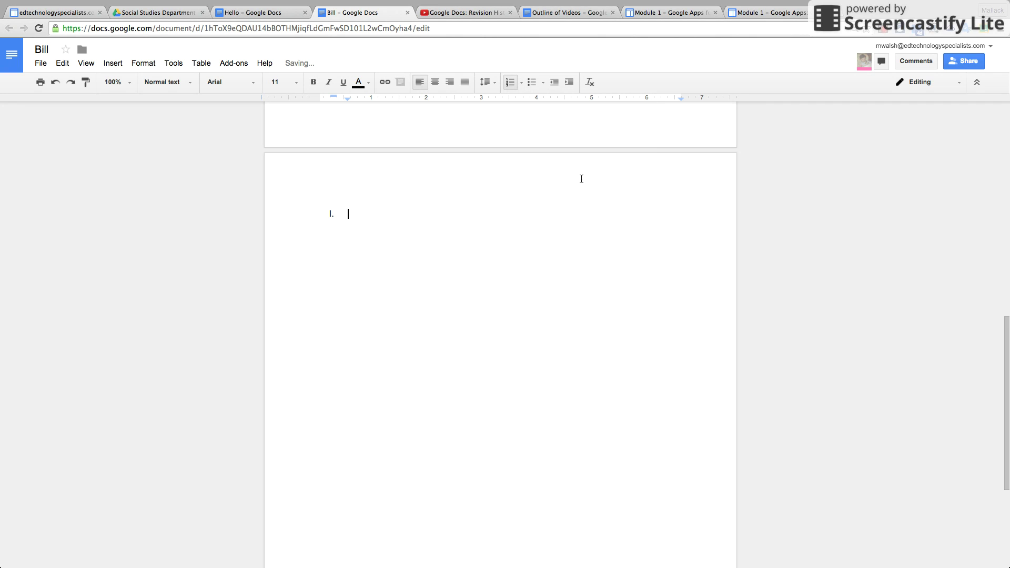
type("Heading")
key("Return")
key("Tab")
type("Detal")
type("l 1")
Add sub-item Detail 2 with an indented 'minor detail' beneath it.
key("Return")
type("Detali")
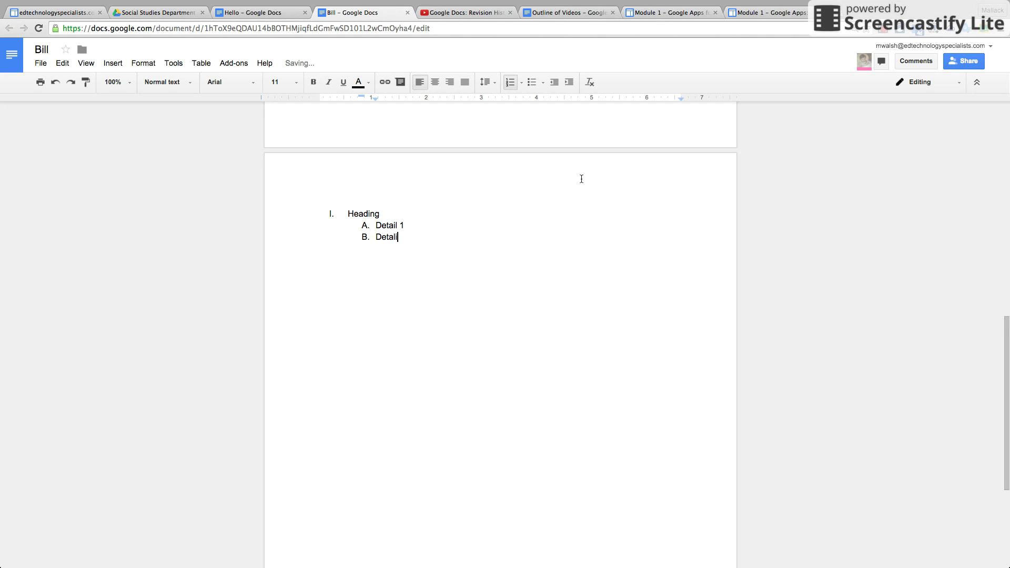
key("BackSpace")
type("il 2")
key("Return")
key("Tab")
type("minor detail")
Add 'hli' back at the sub-item level, then an empty top-level item II.
key("Return")
key("shift+Tab")
type("hli")
key("Return")
key("shift+Tab")
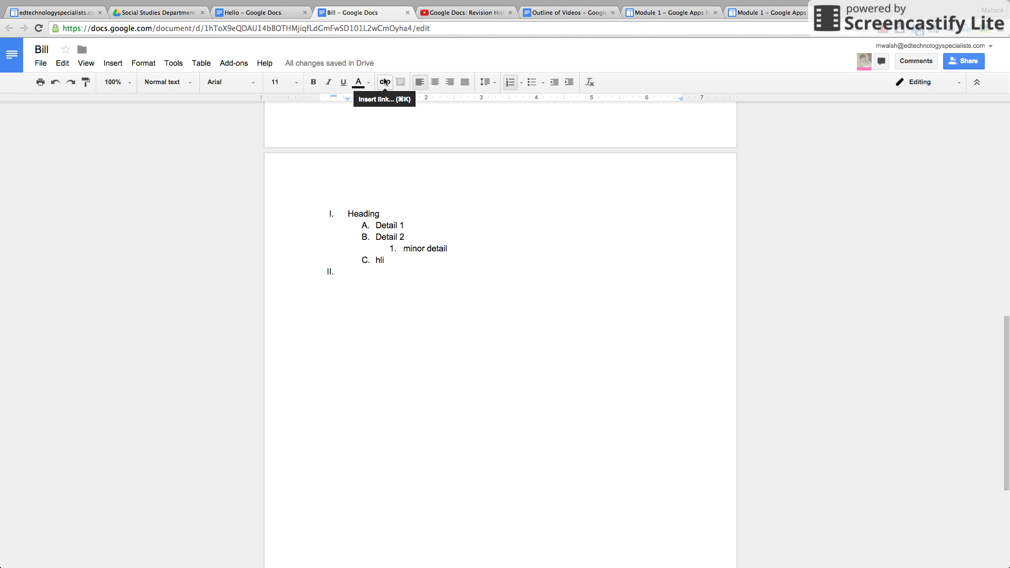
left_click(170, 64)
mouse_move(107, 66)
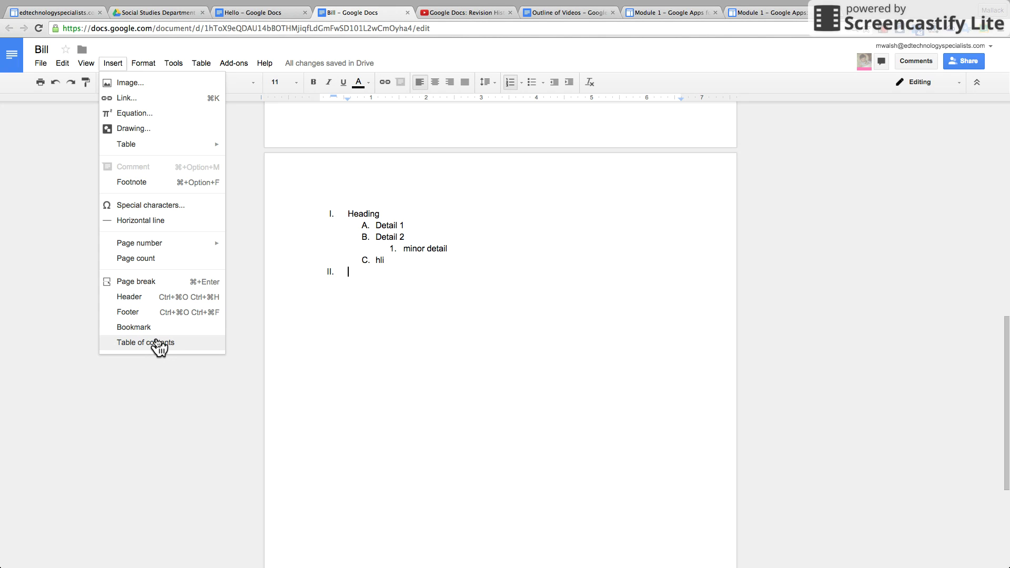
left_click(376, 290)
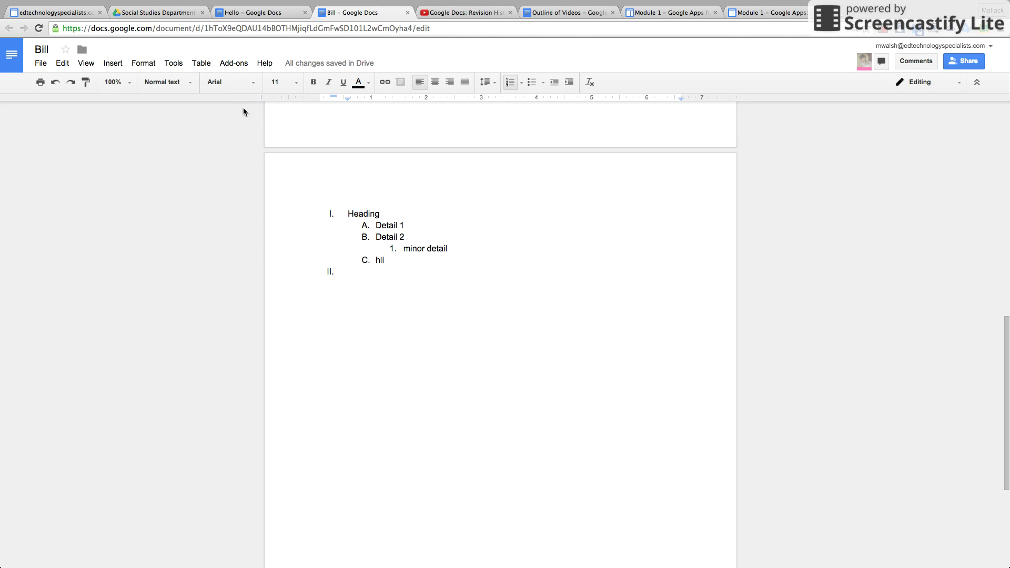
left_click(174, 64)
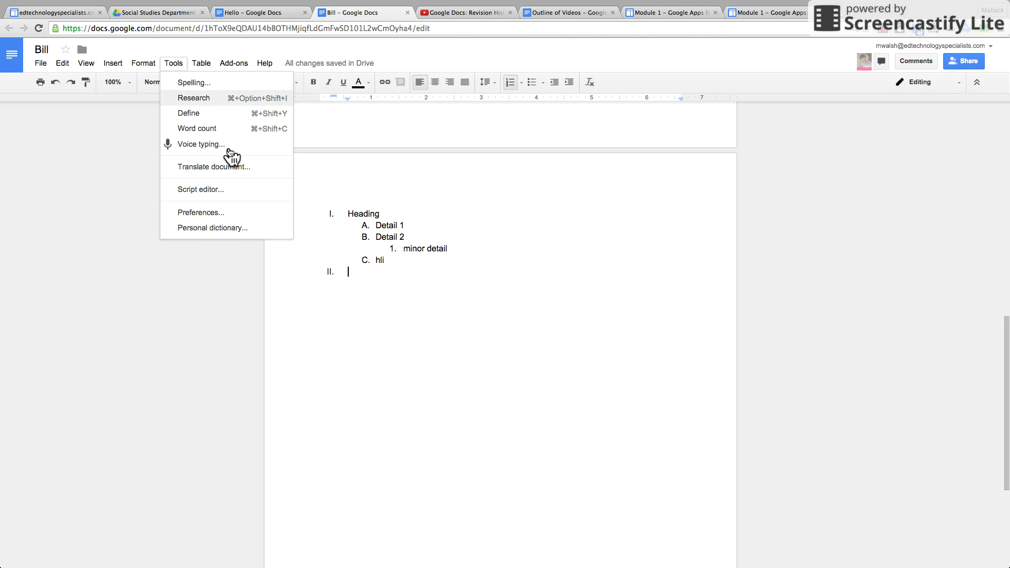
left_click(295, 265)
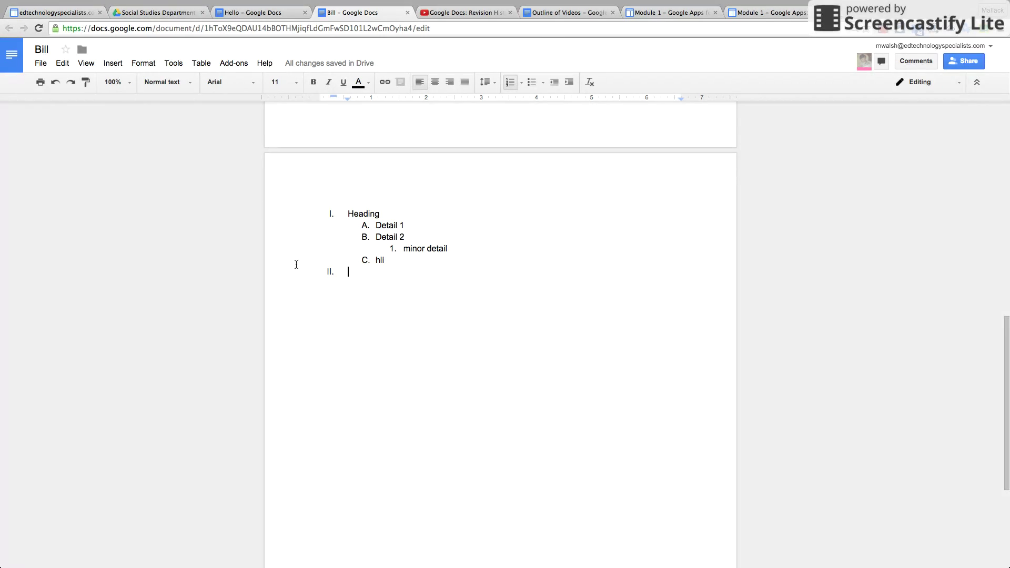
Insert a 3x3 table under outline item II and move the caret to the new item III.
left_click(202, 63)
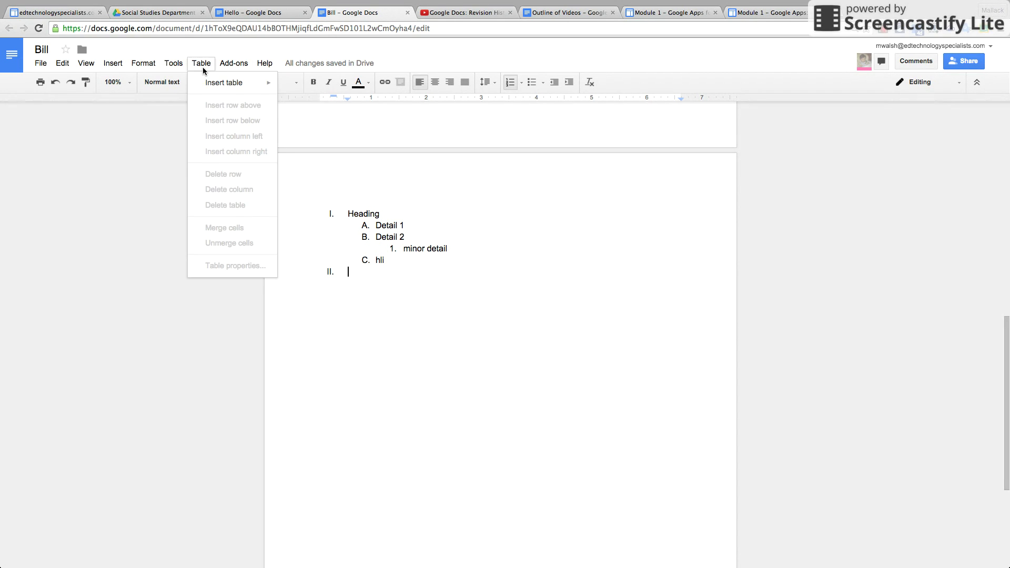
mouse_move(255, 88)
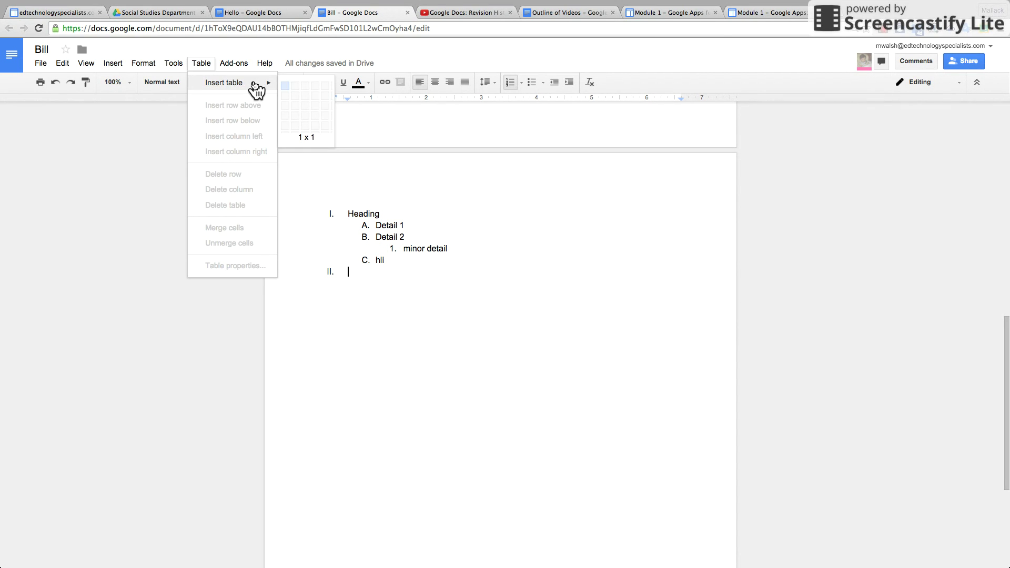
left_click(304, 106)
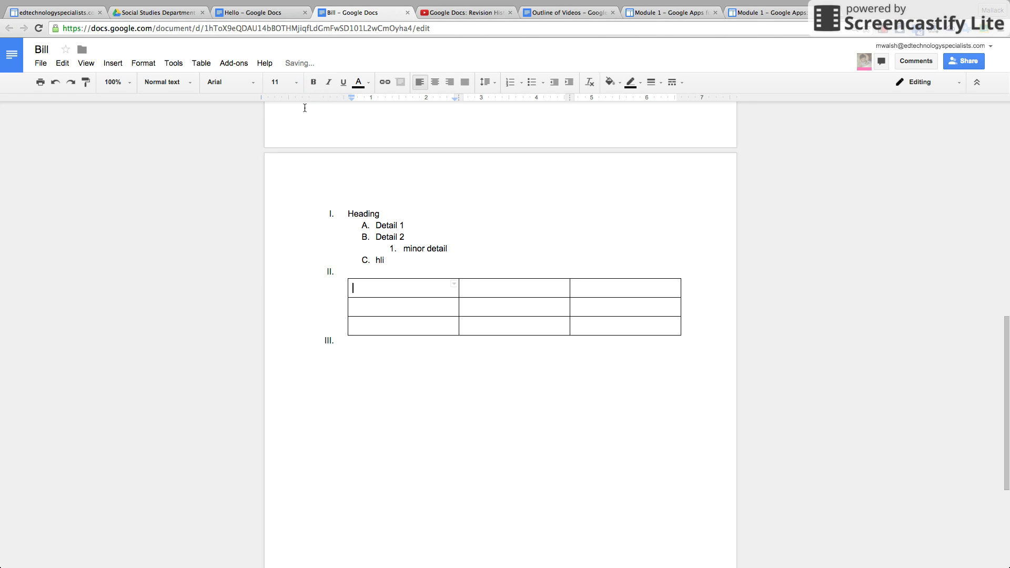
left_click(246, 64)
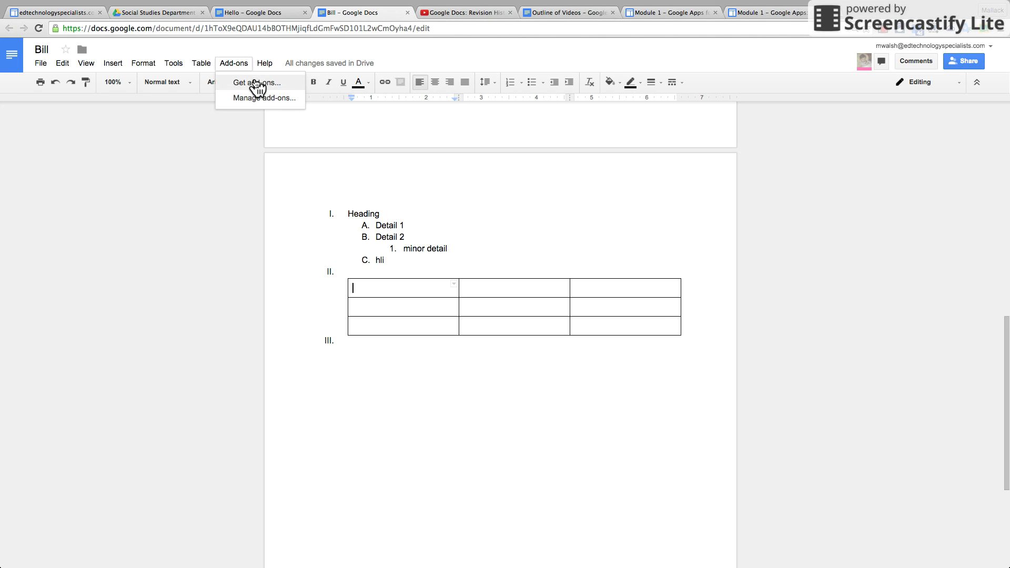
left_click(114, 67)
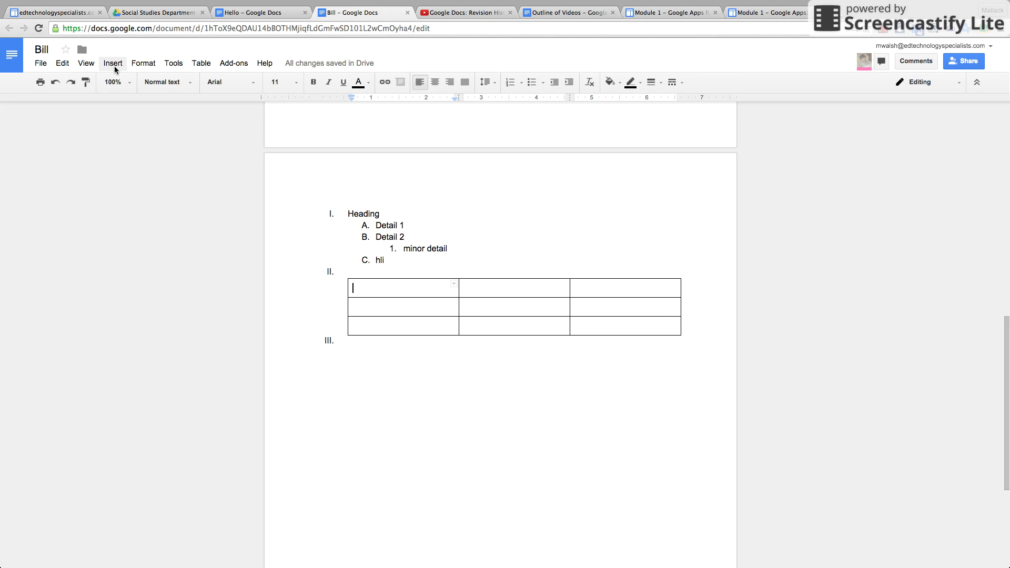
left_click(87, 65)
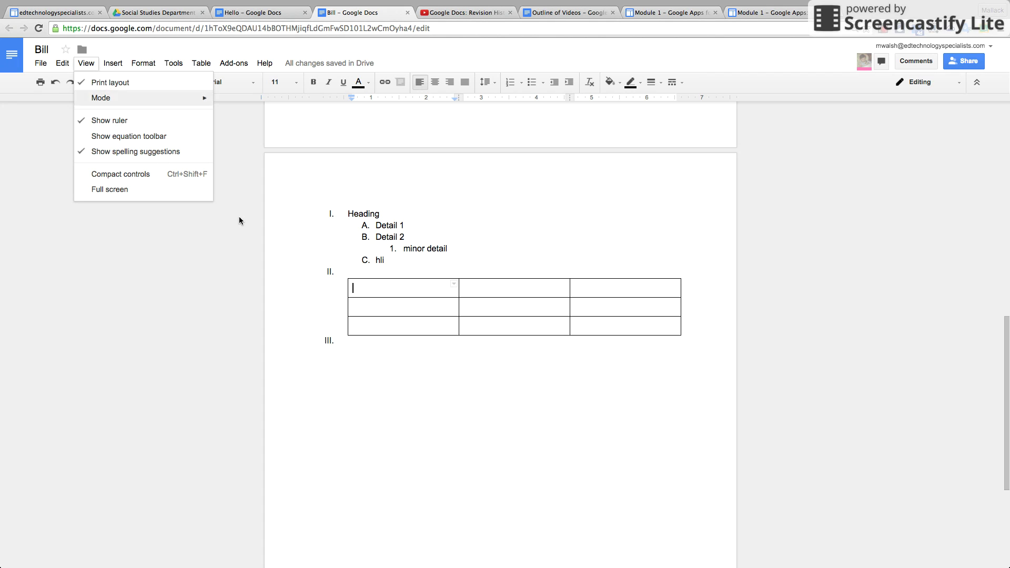
left_click(398, 373)
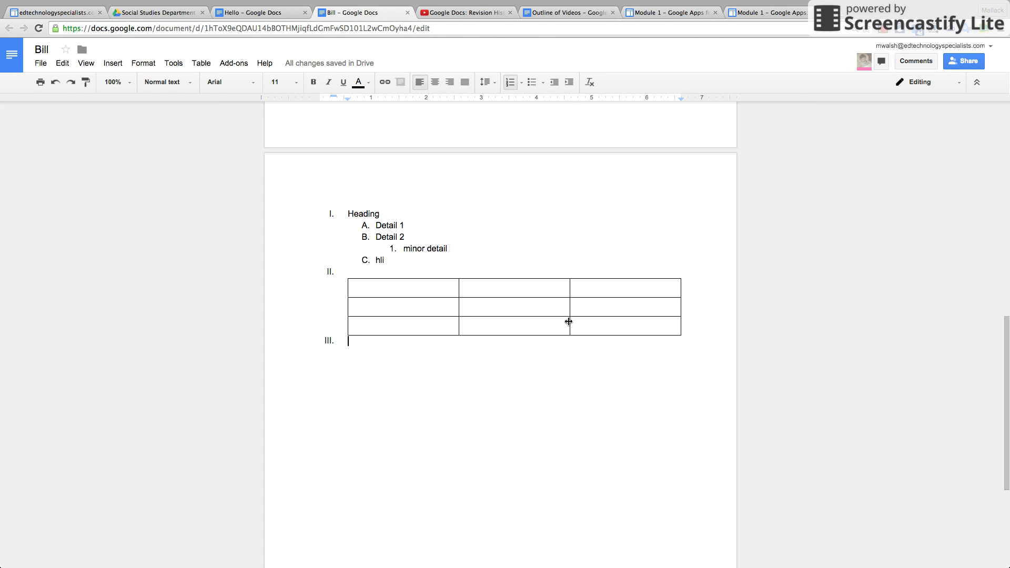